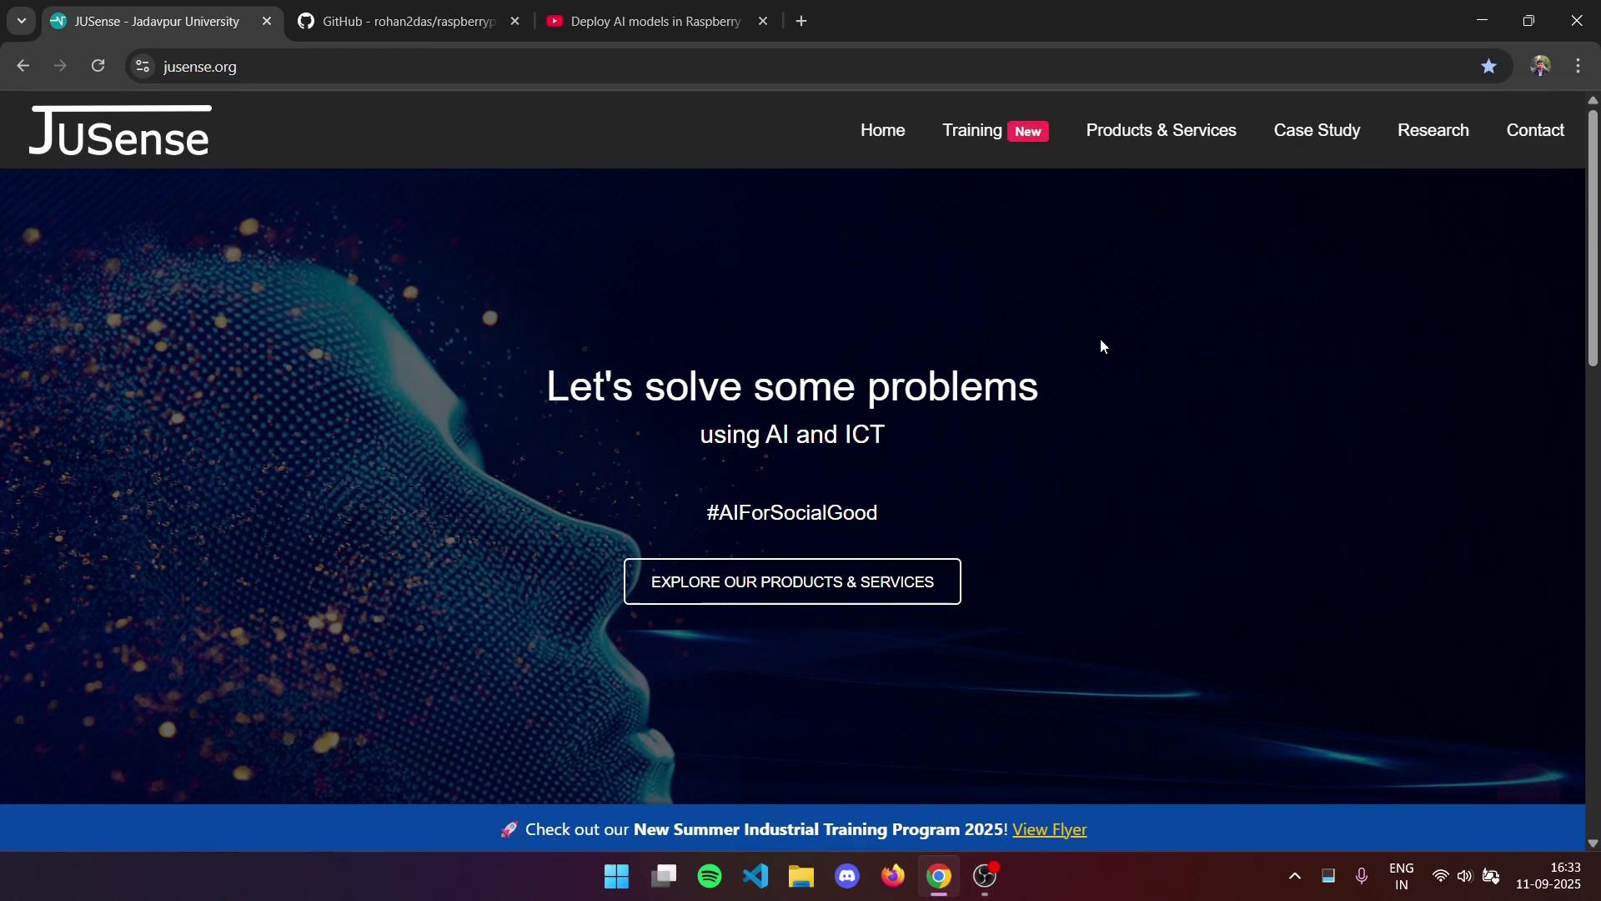
- Switch Chrome to the 'Deploy AI models in Raspberry' YouTube tab
click(737, 10)
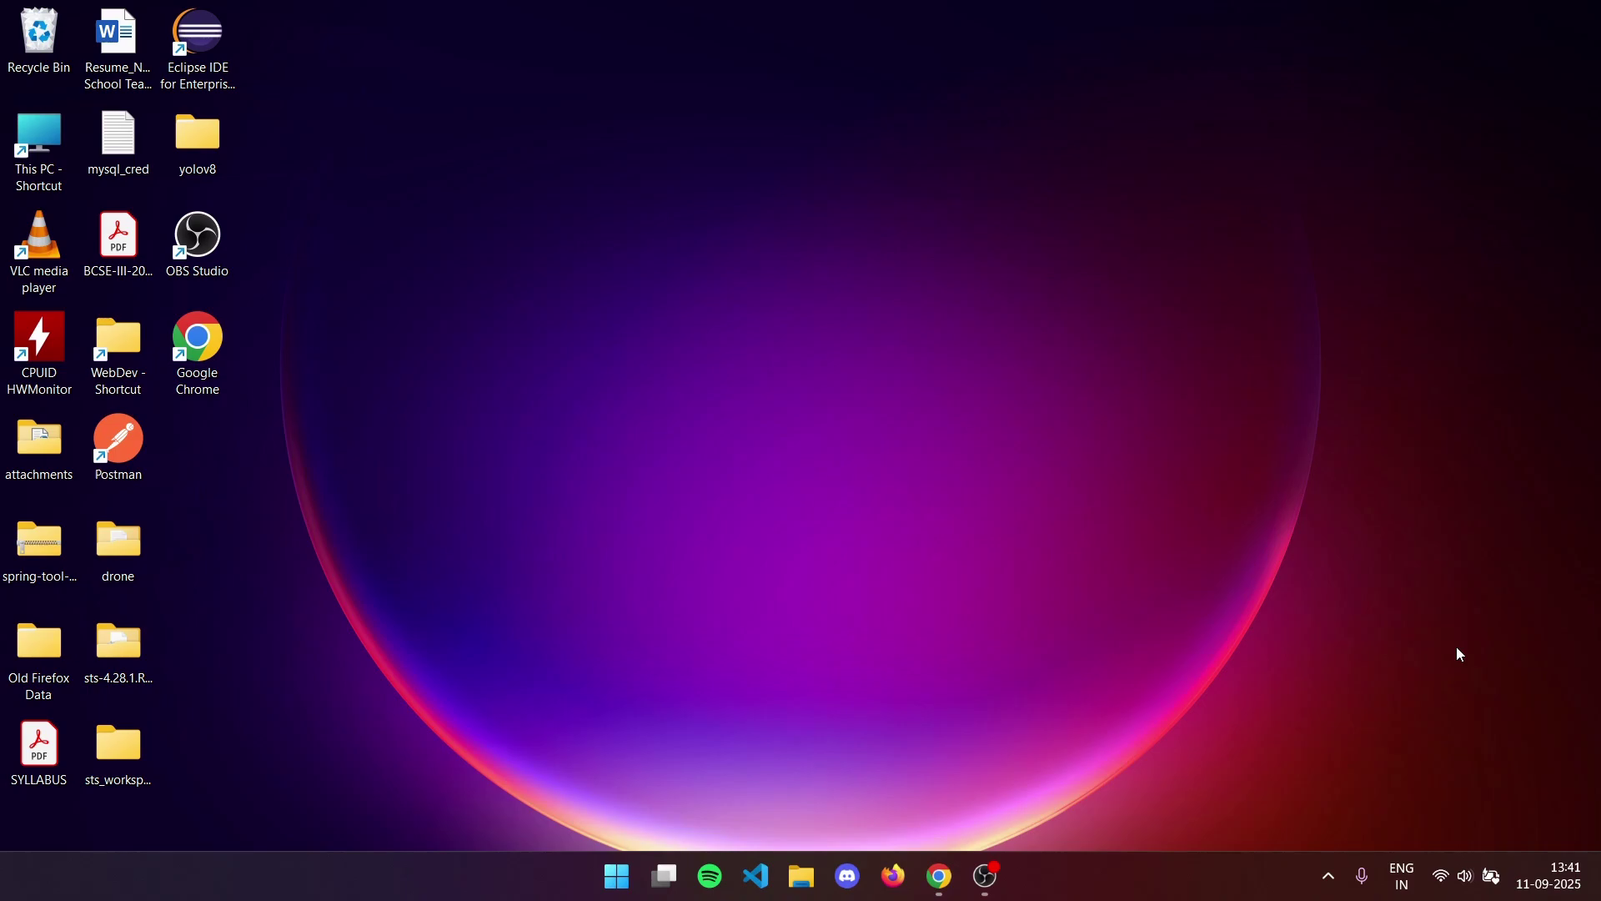
- Launch RealVNC Viewer from Start search and connect to the srlabpi5-1.local Raspberry Pi
key(super)
text(realv)
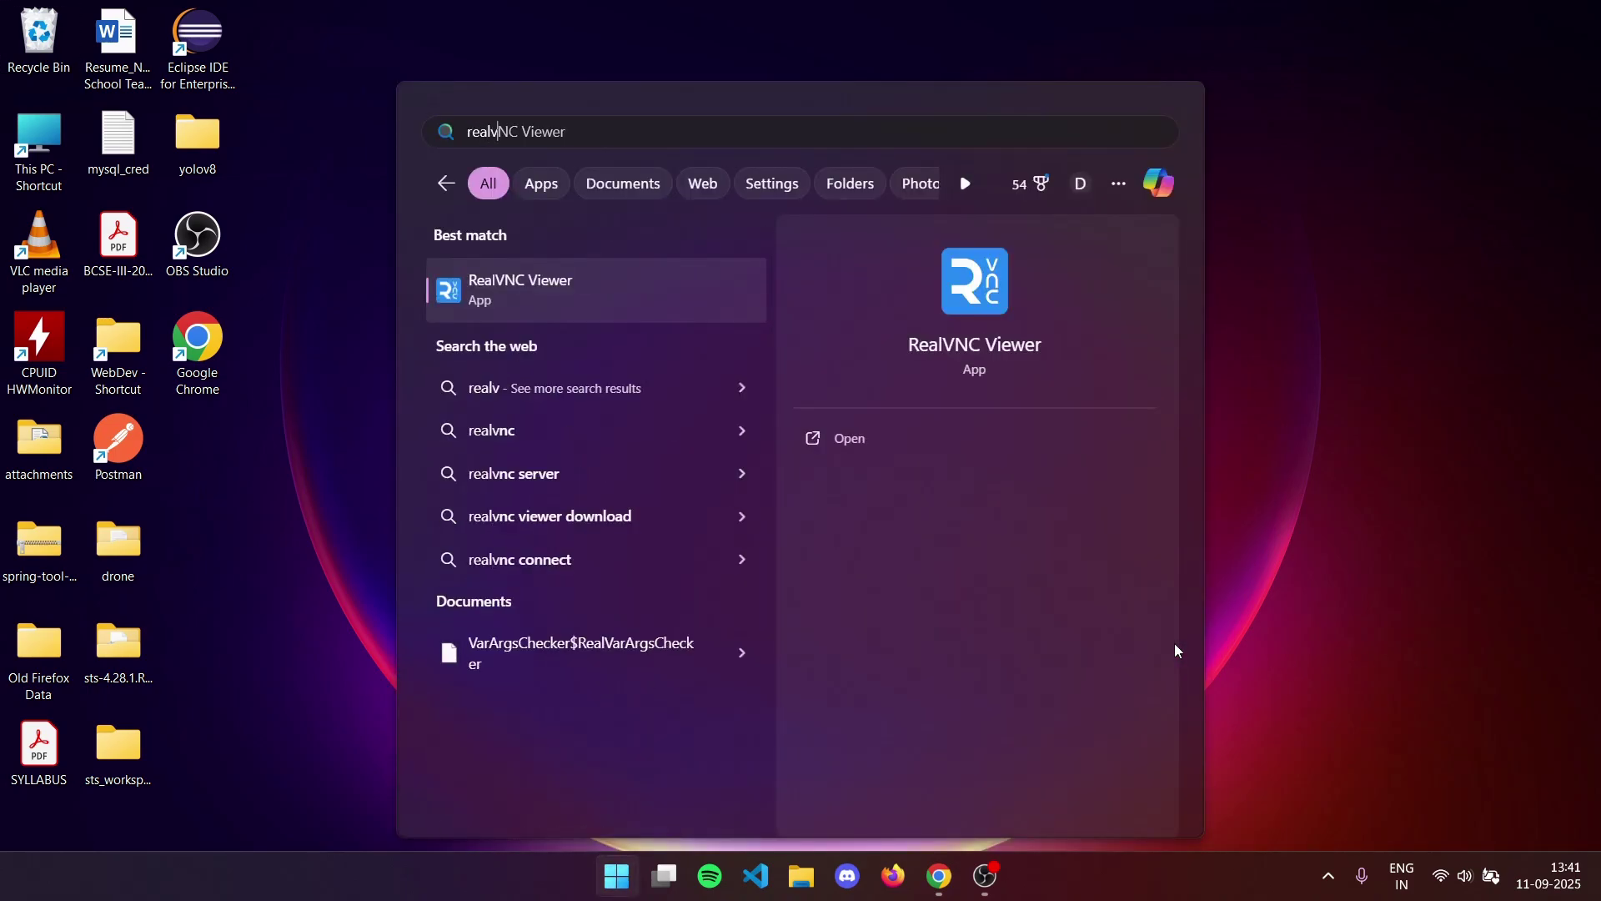
key(Return)
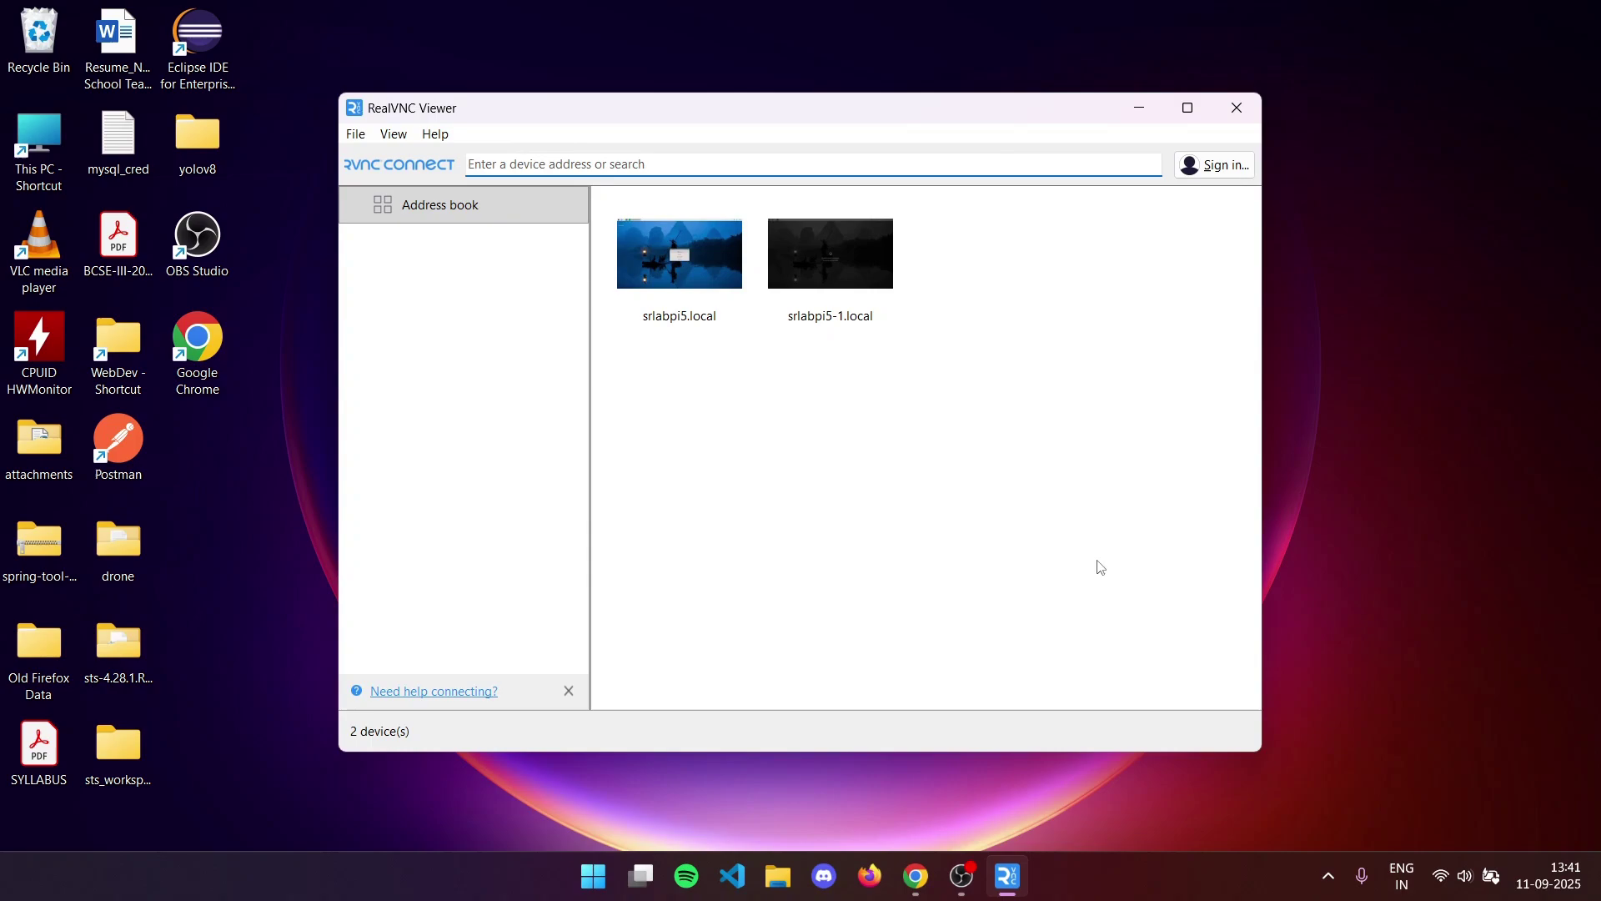
click(833, 273)
double_click(833, 272)
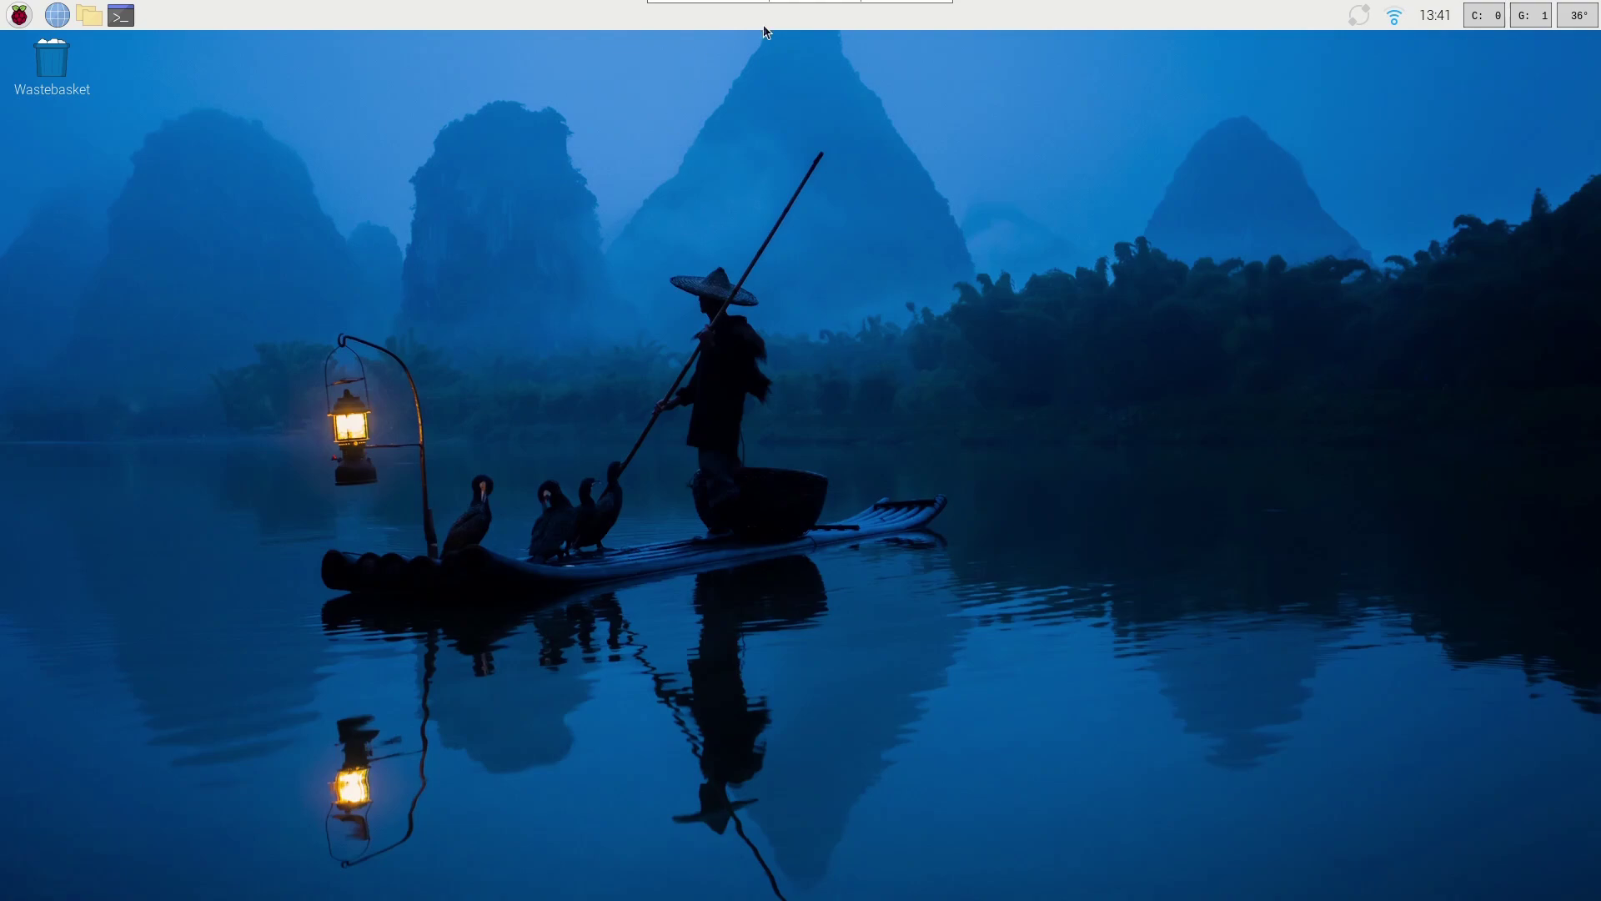
- Open a Pi terminal, enlarge its text and run rpicam-hello to test the camera
click(122, 16)
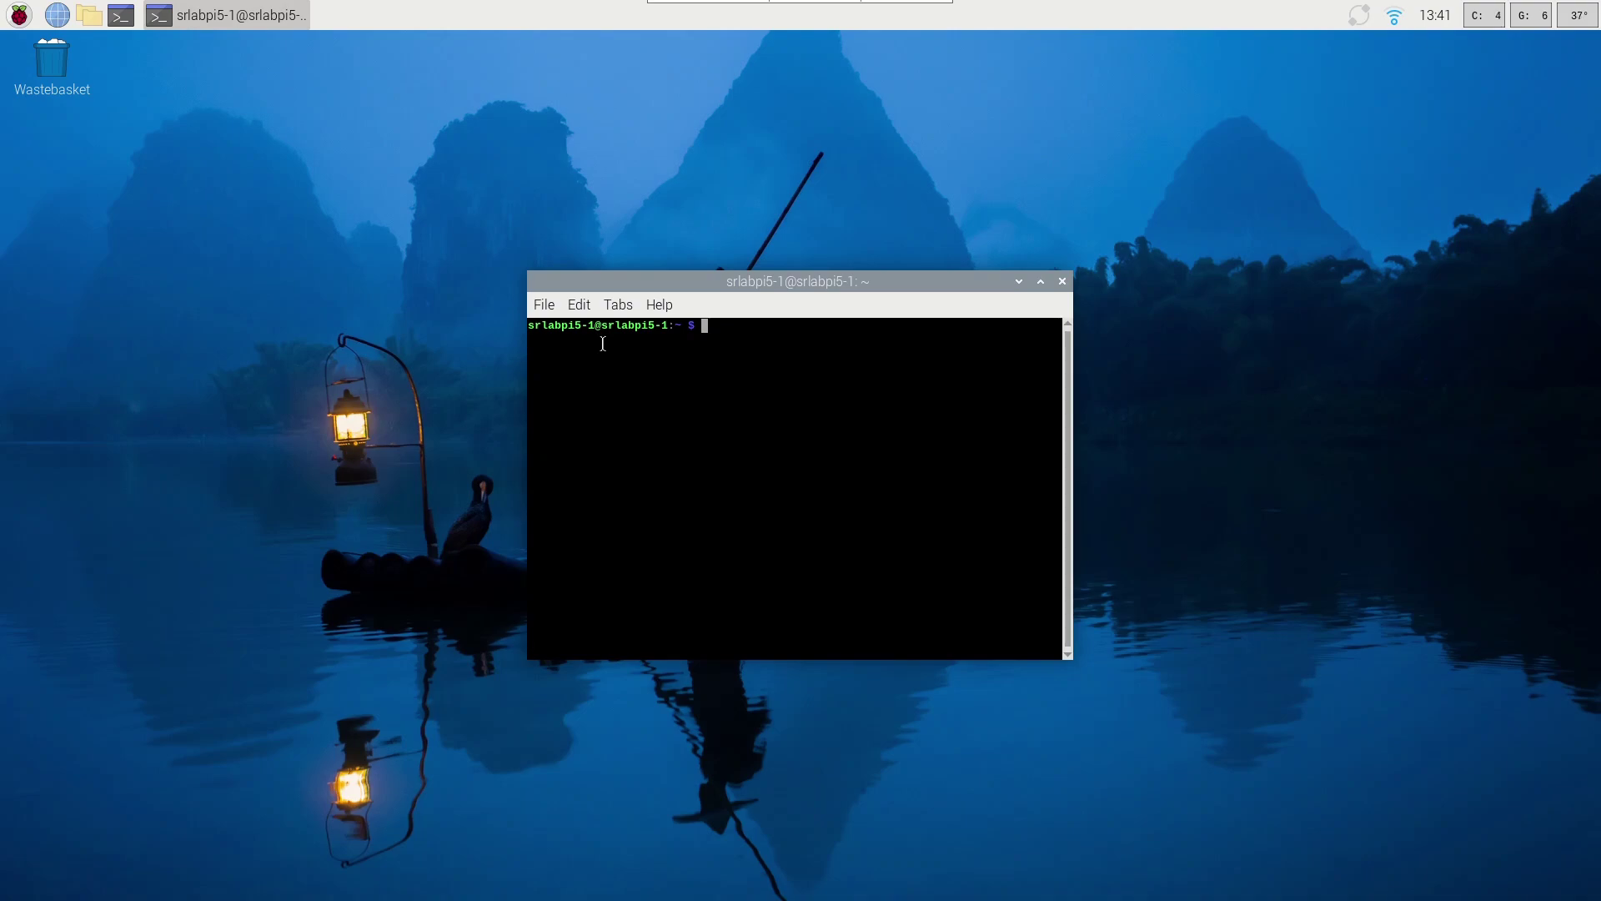
key(ctrl+plus)
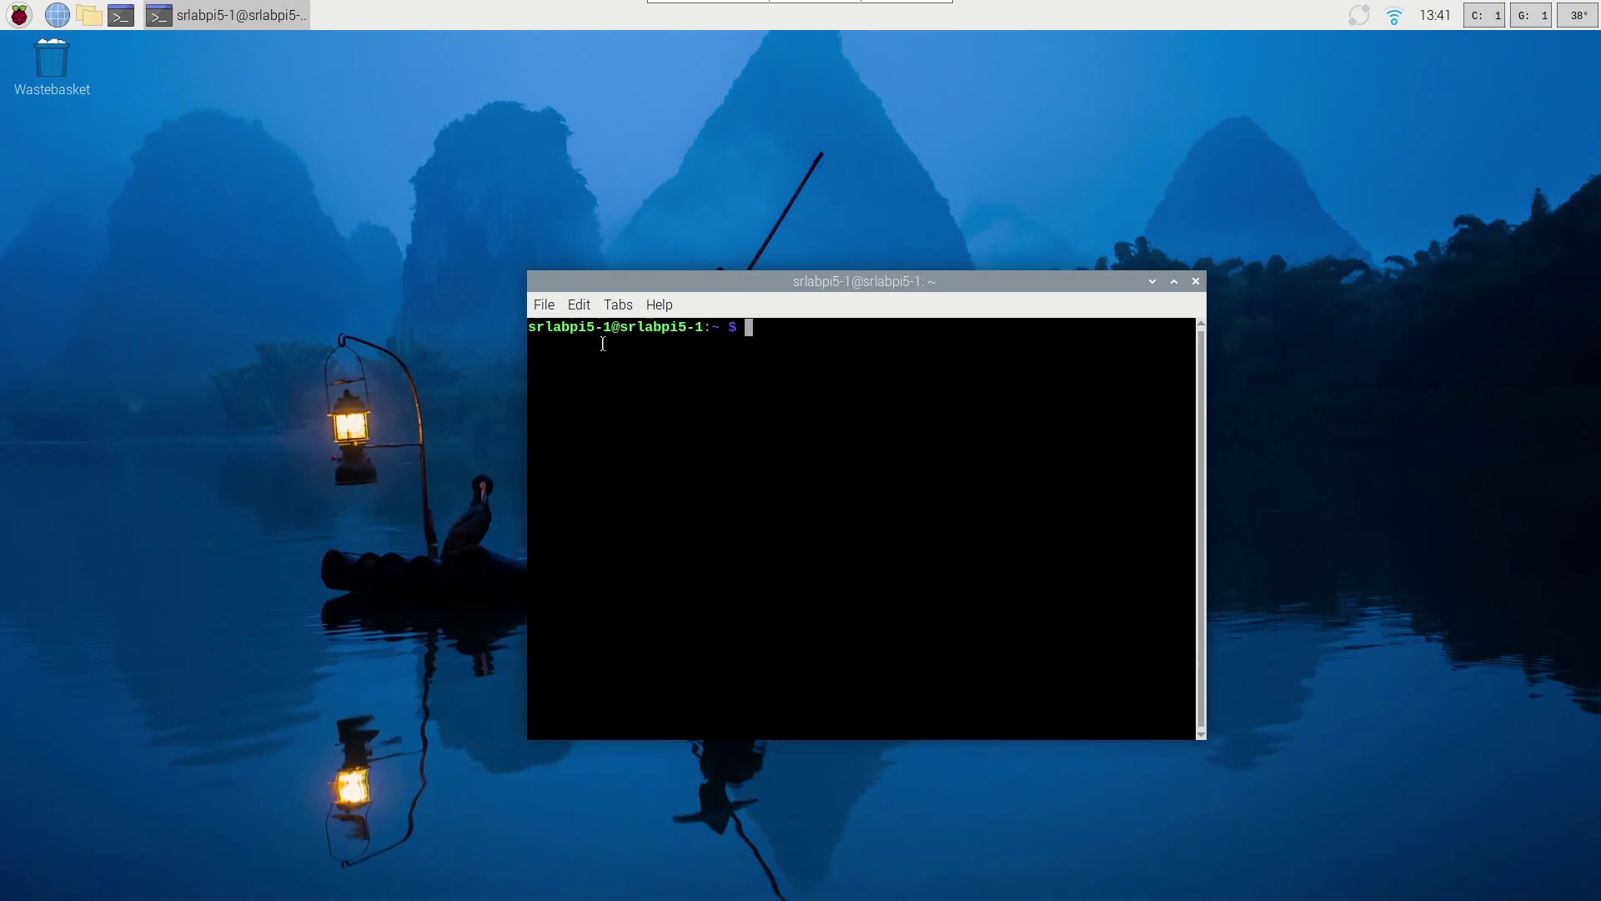
text(rpicam-hello)
key(Return)
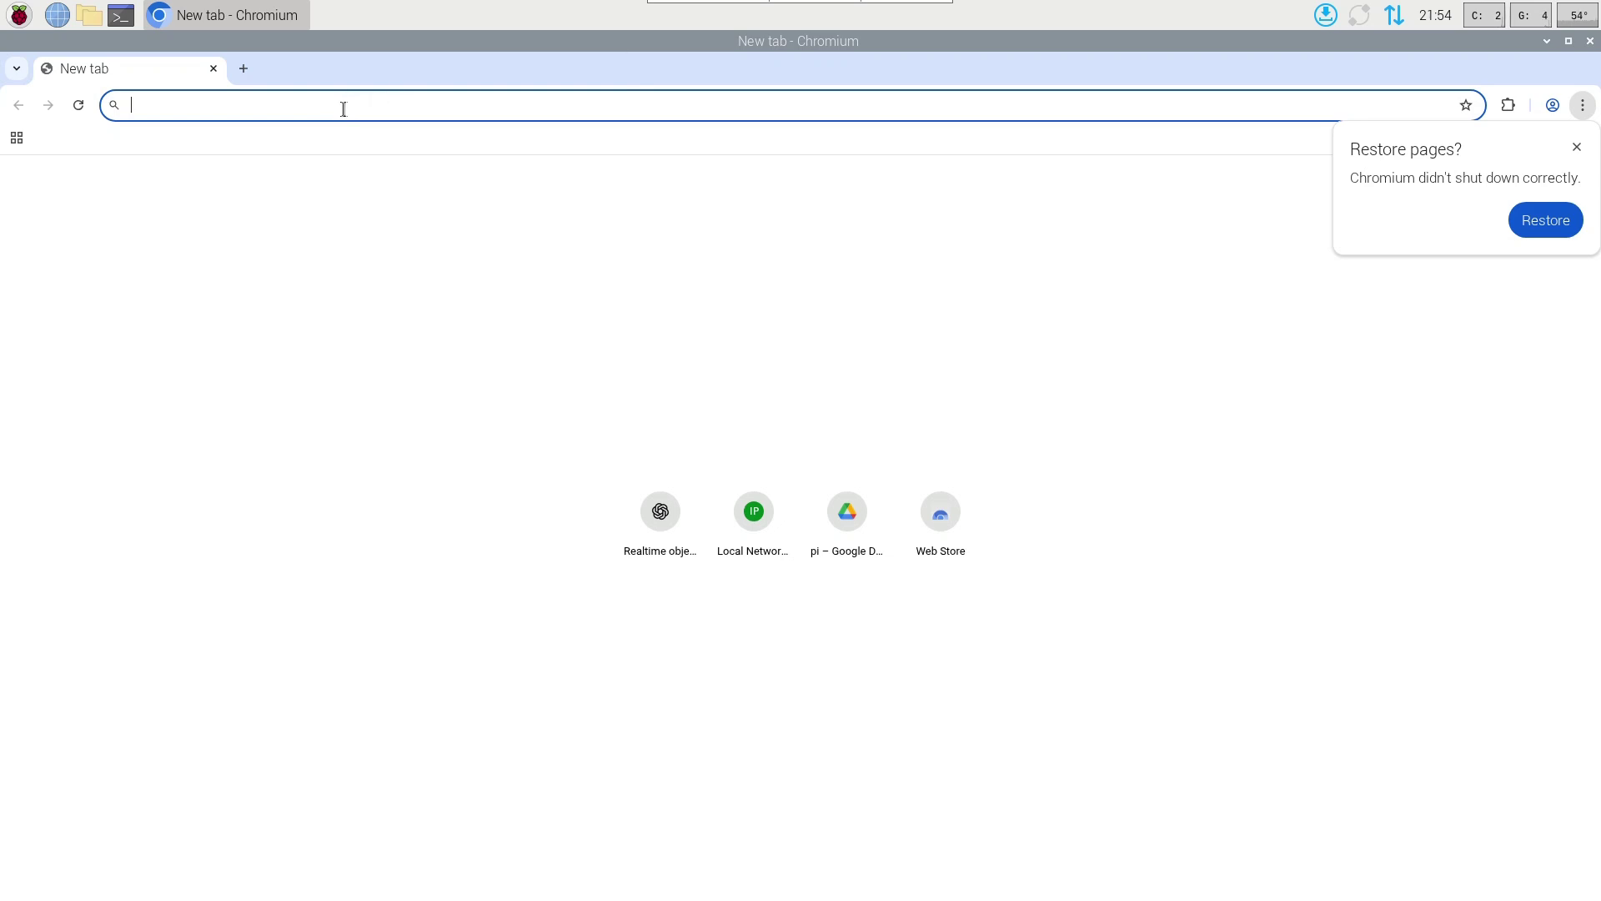
- Go to github.com/rohan2das and open the raspberrypi_detection repository
click(343, 109)
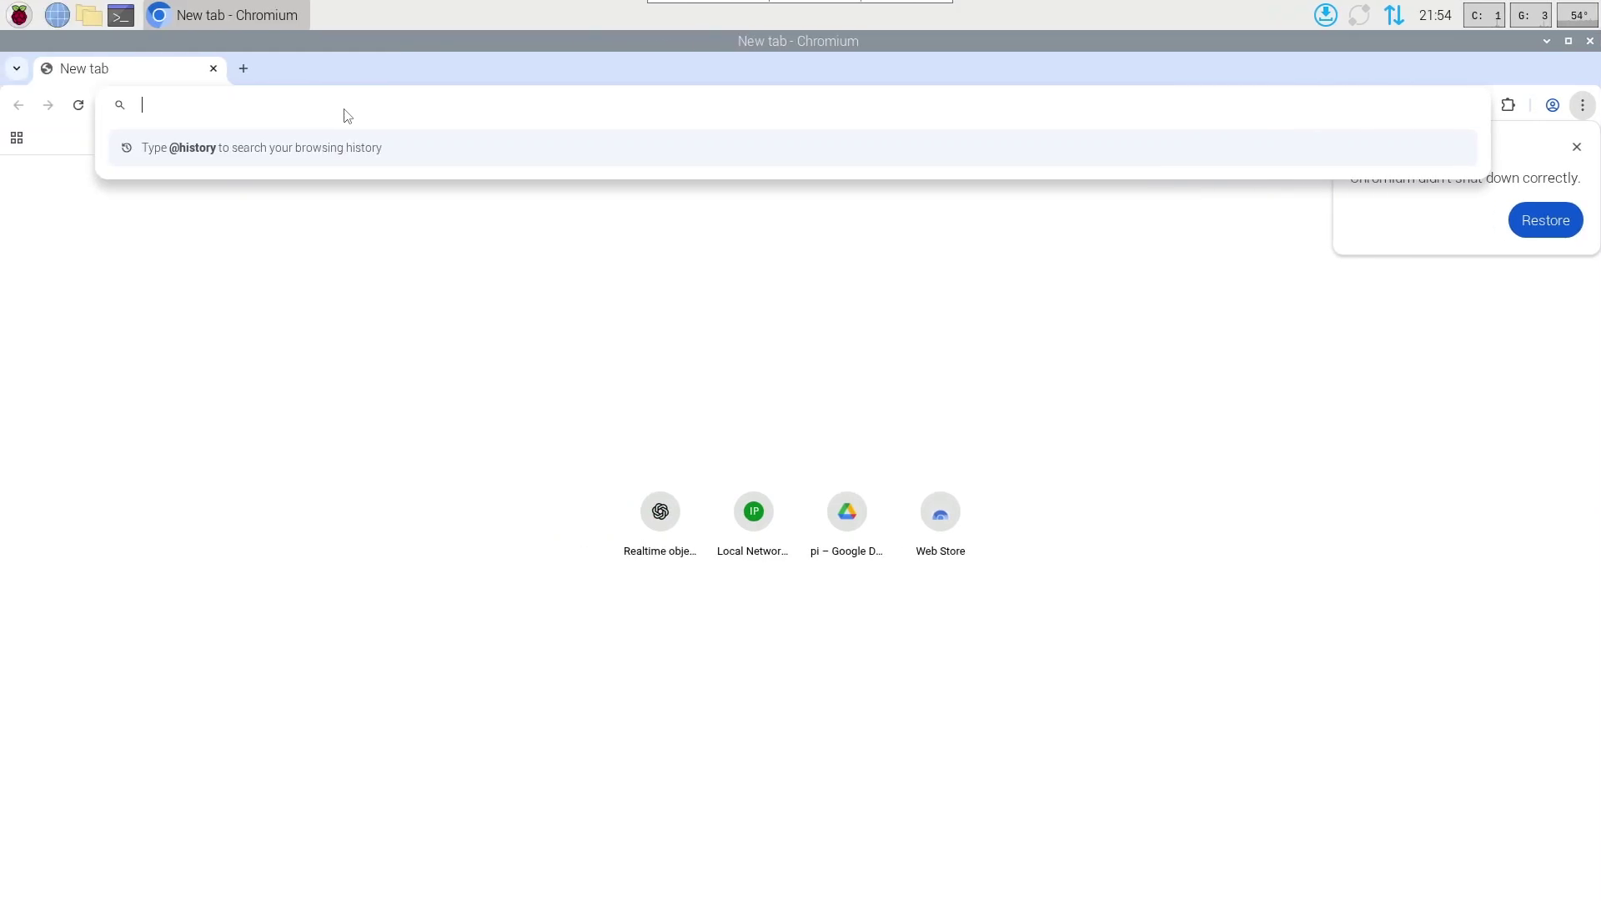
text(github)
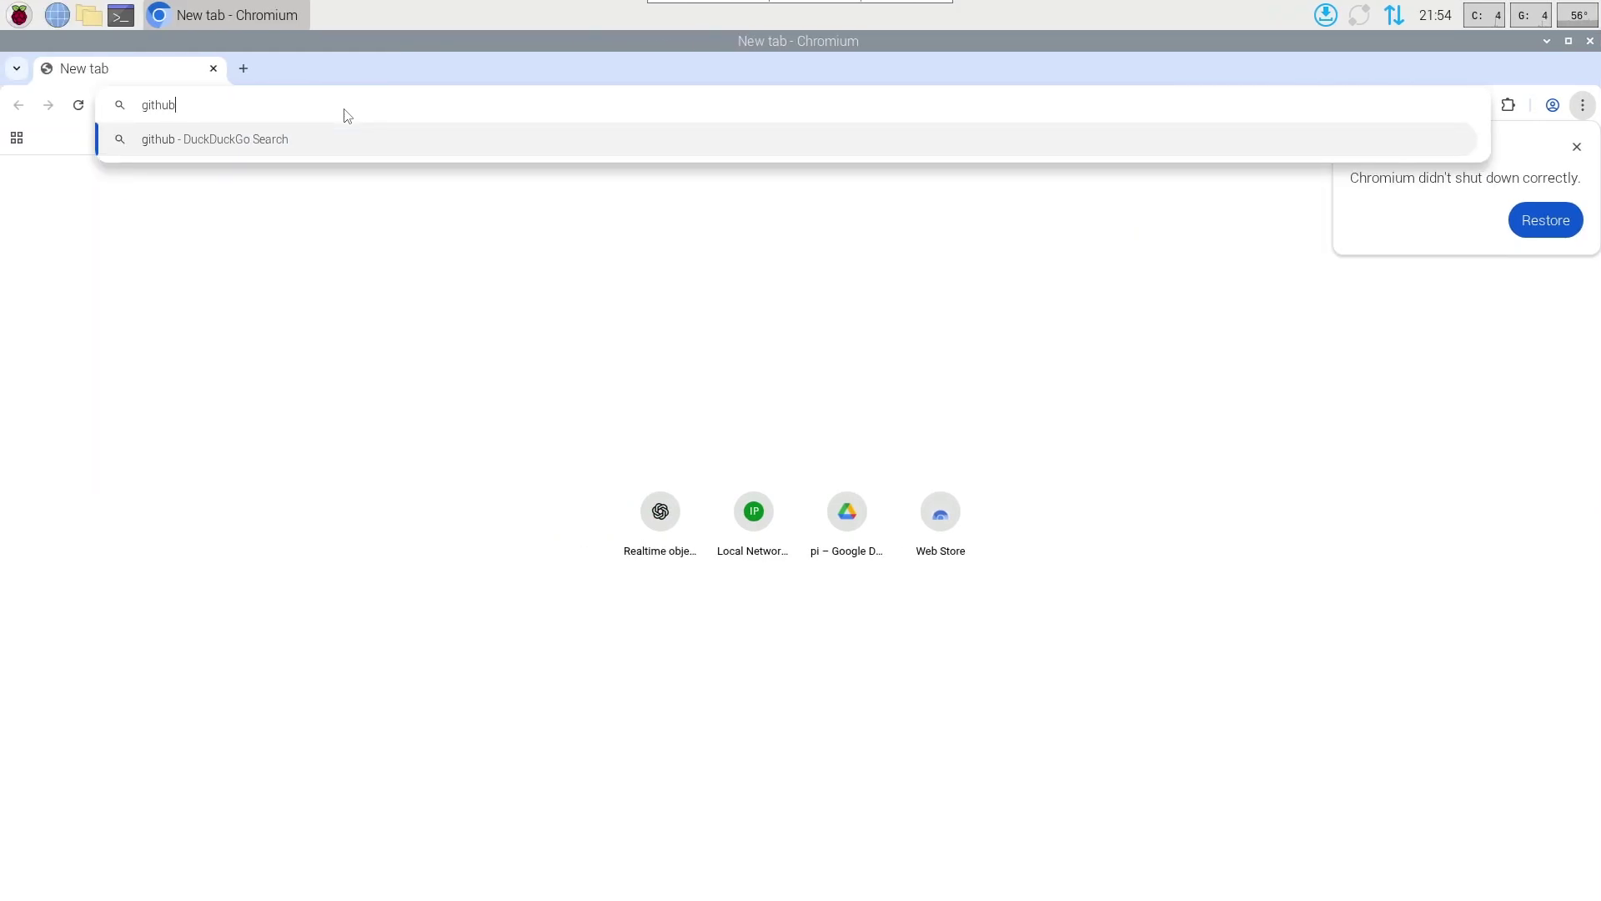
text(.com/)
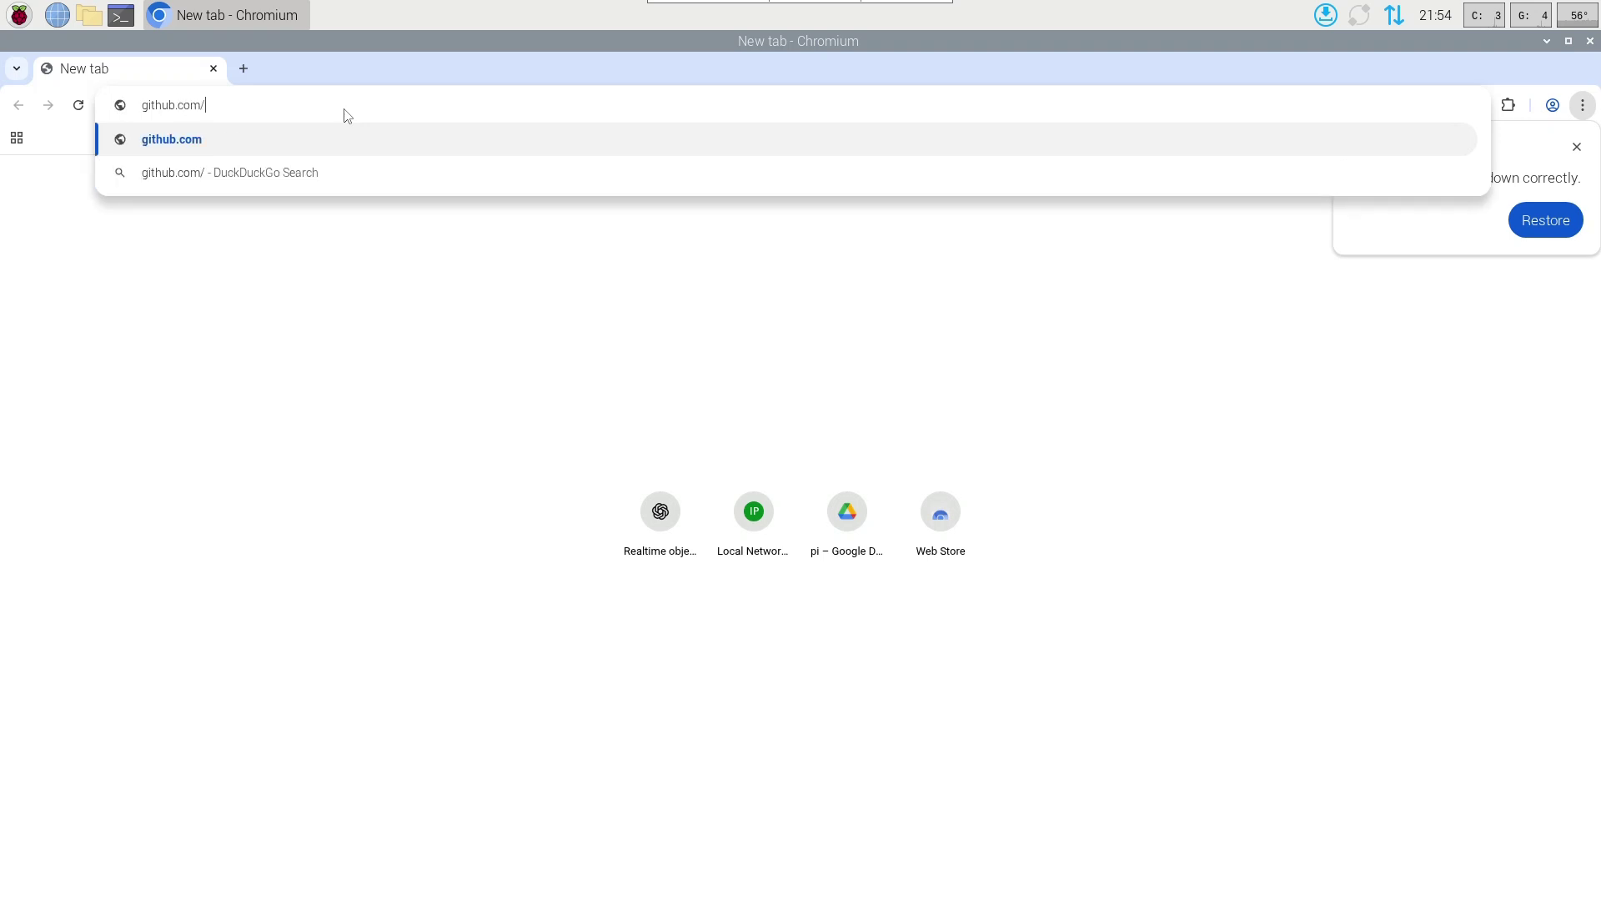
text(rohan2das)
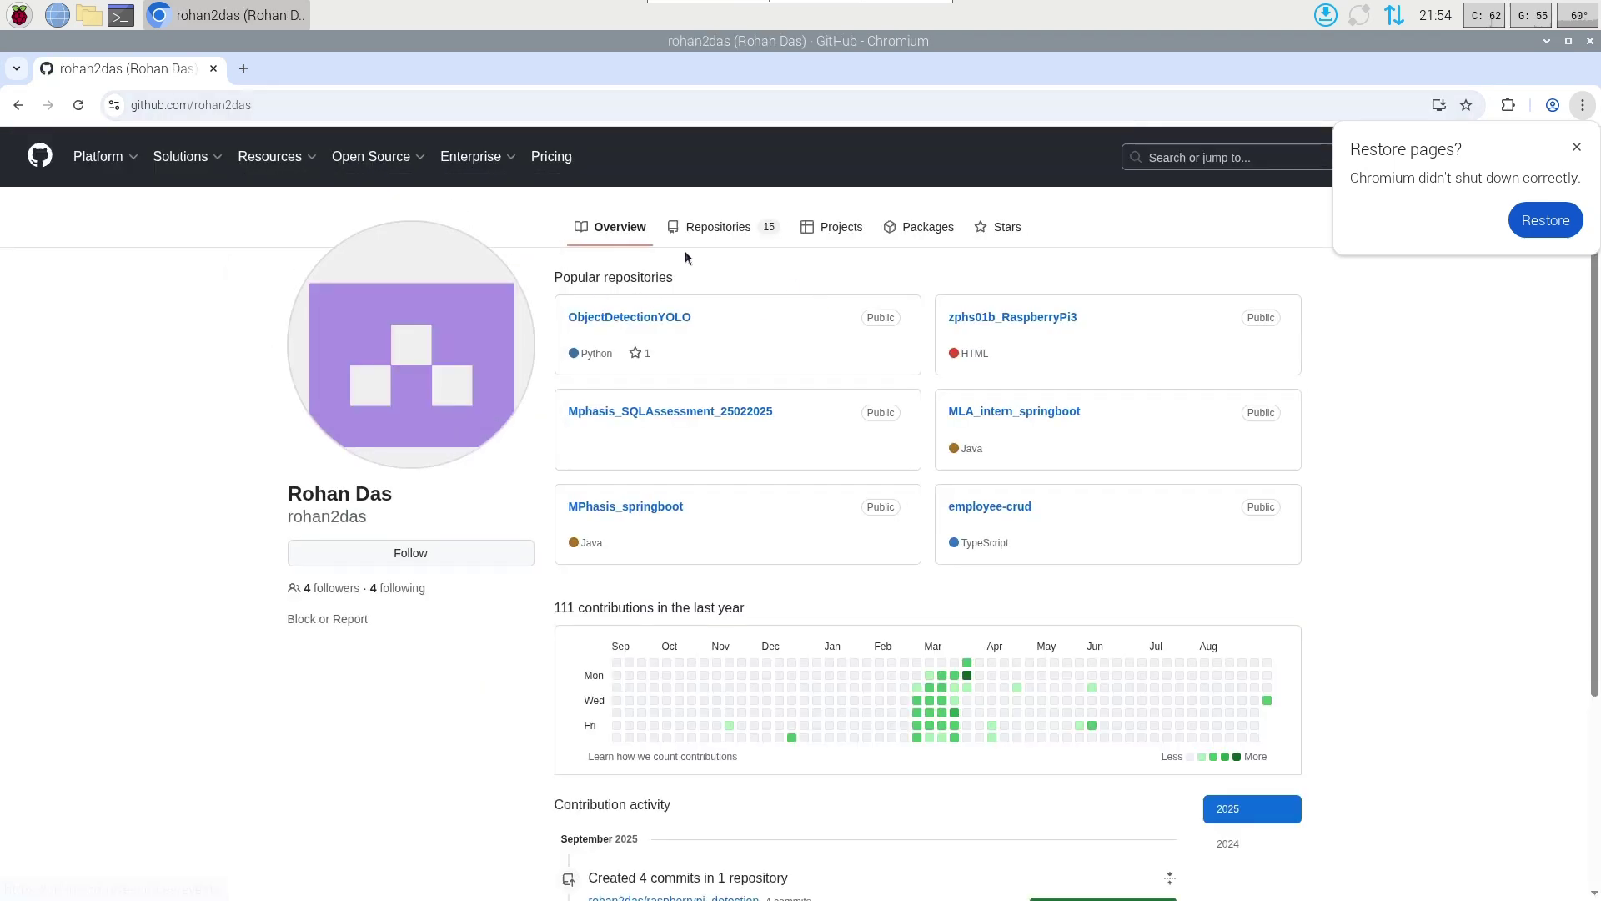
click(697, 238)
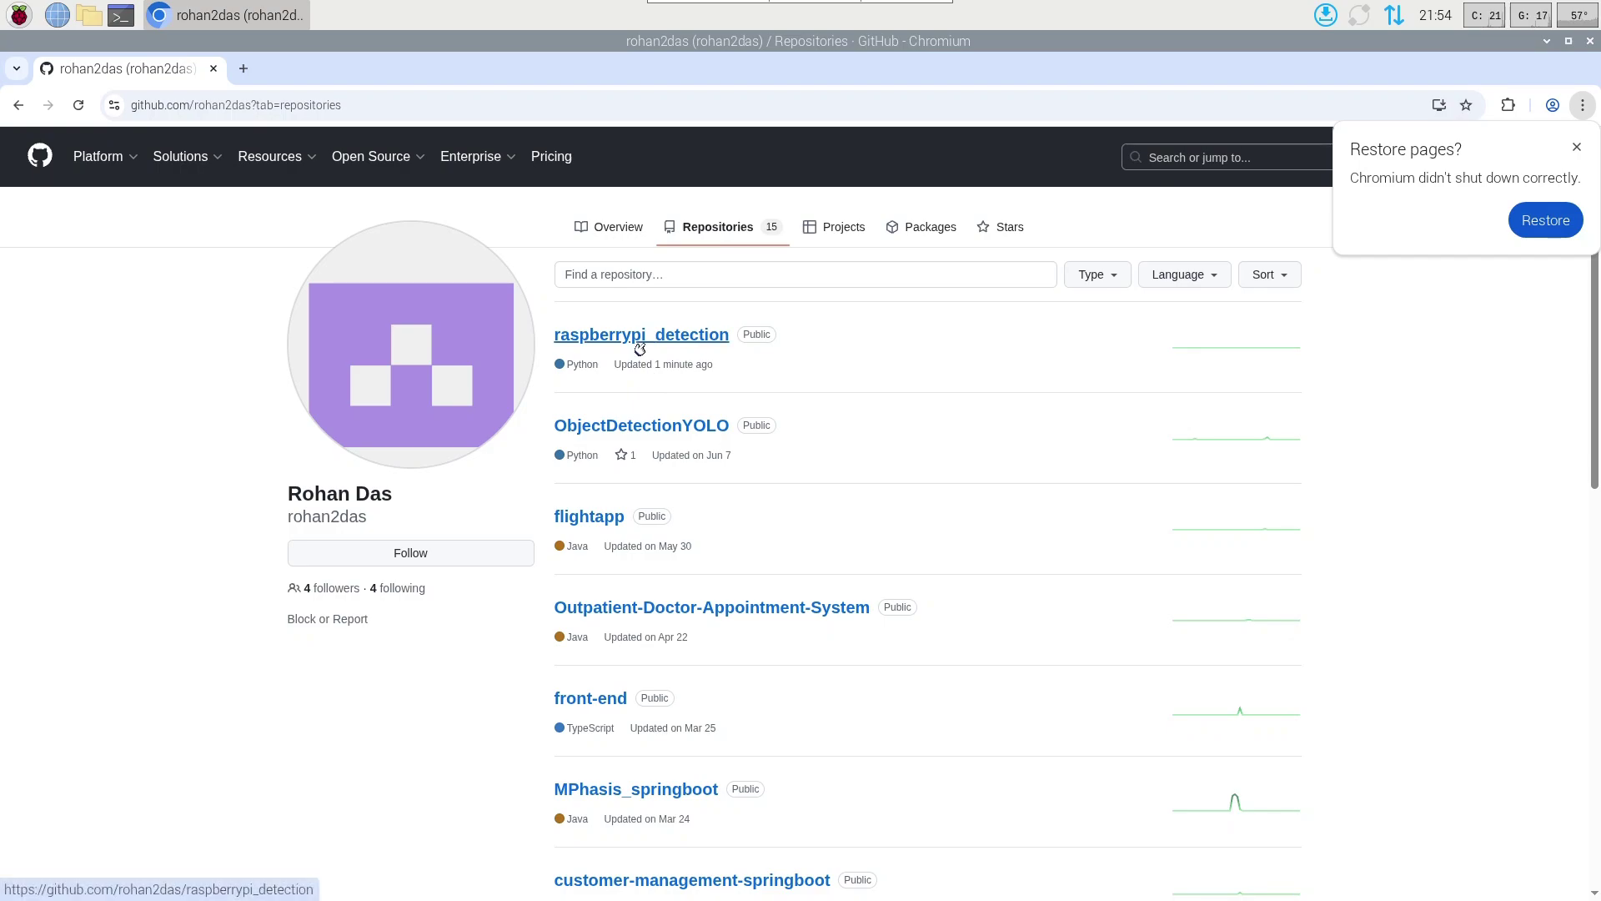
click(639, 338)
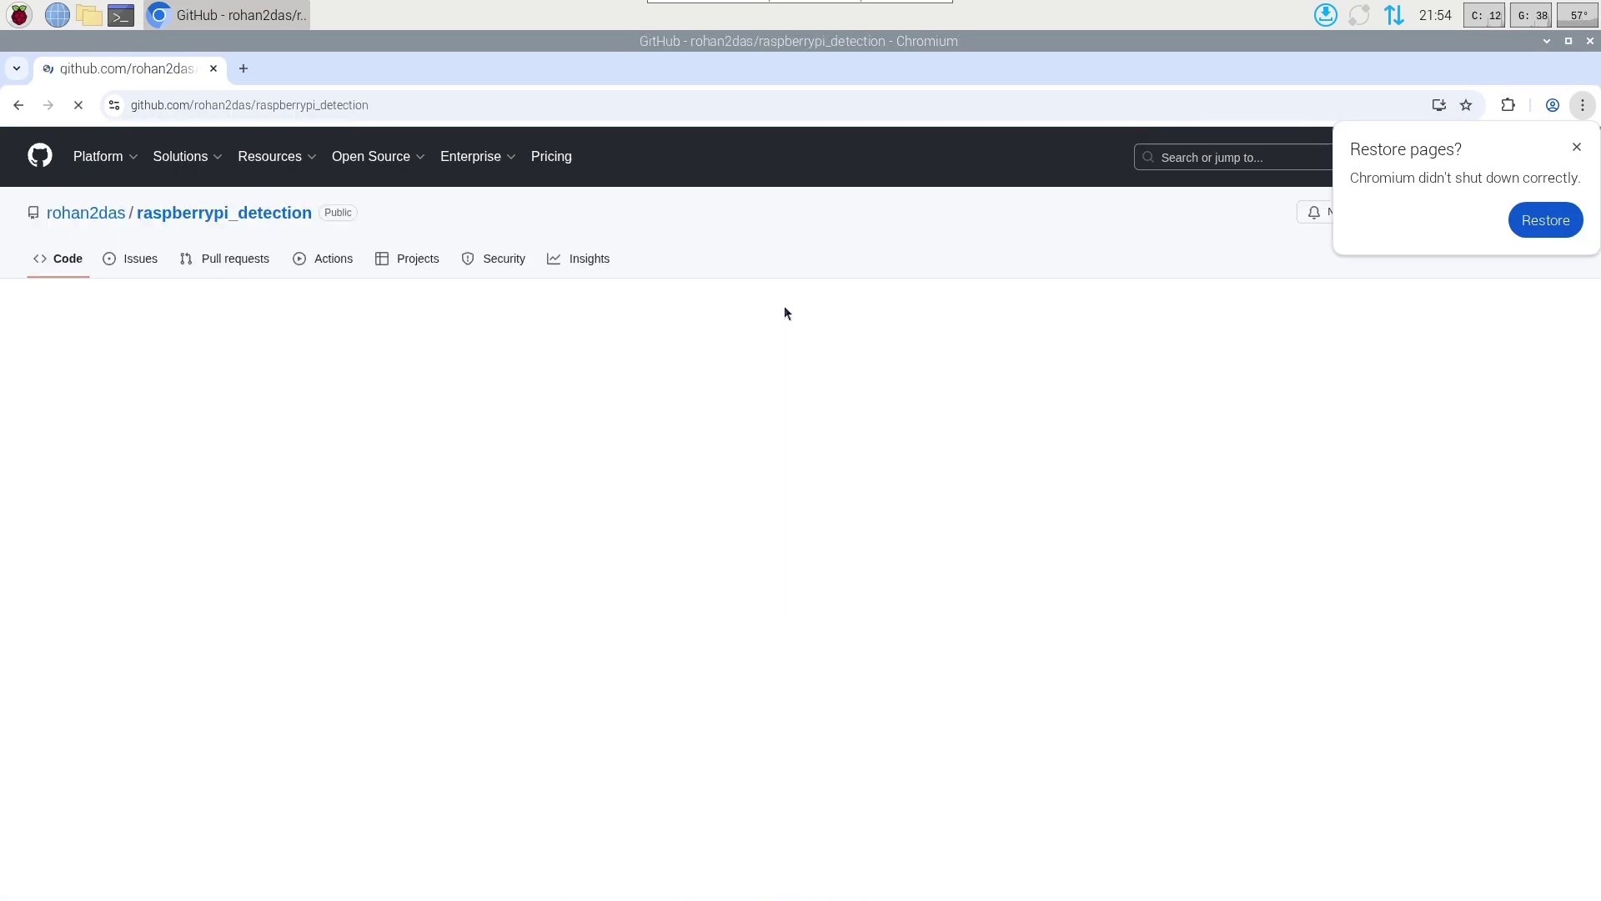
- Select the git clone command in the README's installation steps
scroll(638, 555, down, 10)
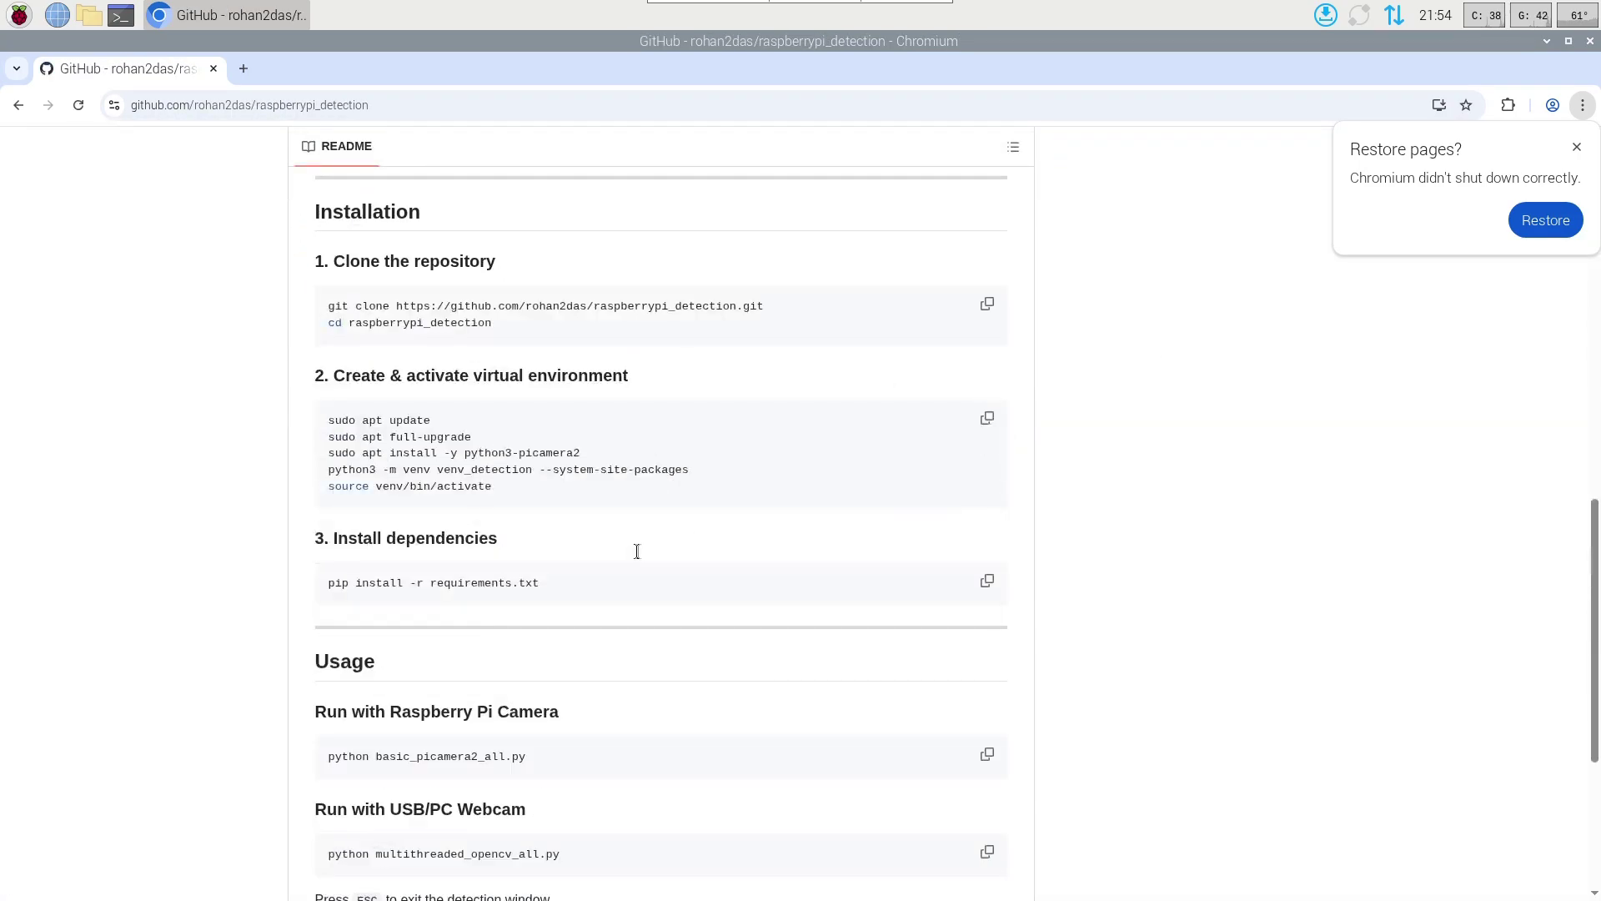
scroll(638, 552, down, 5)
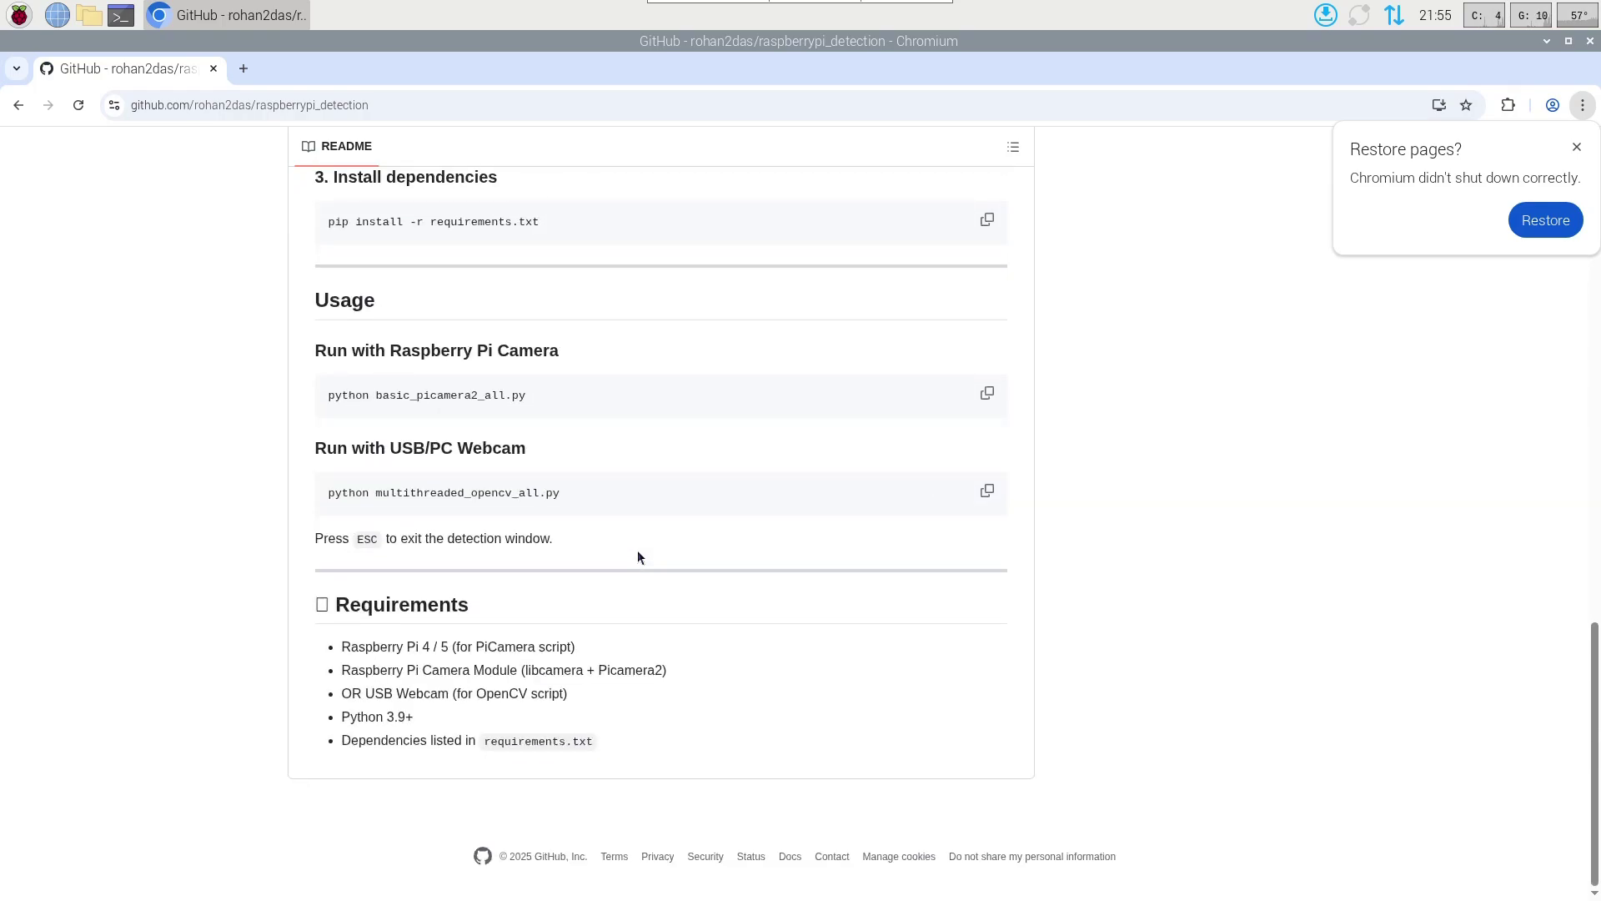
scroll(638, 554, up, 7)
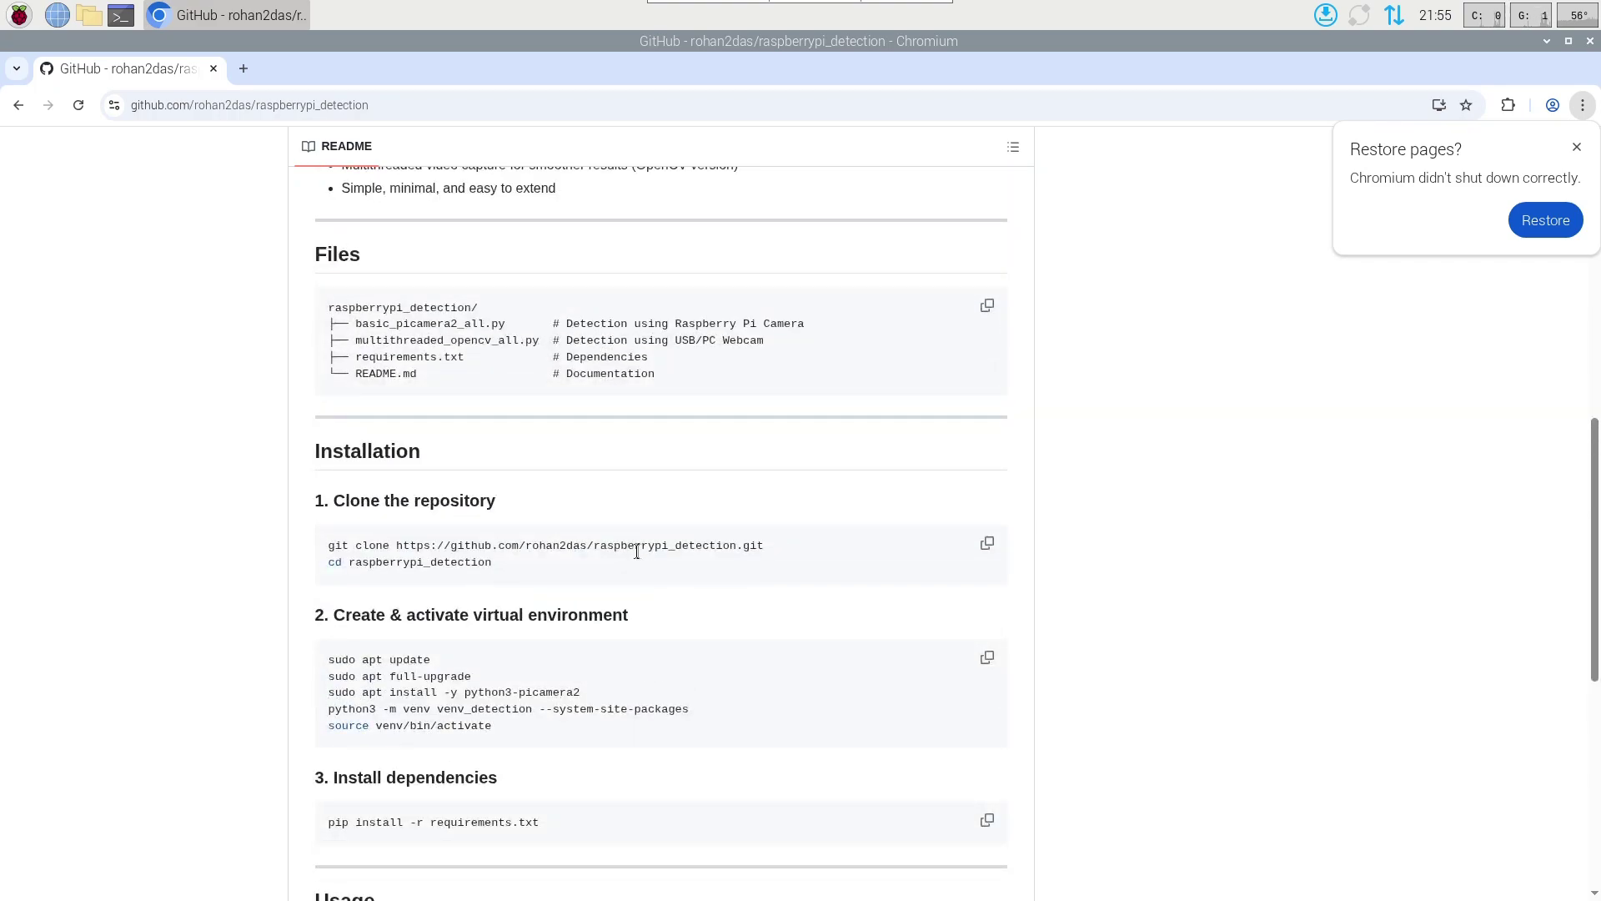
triple_click(718, 545)
key(ctrl+c)
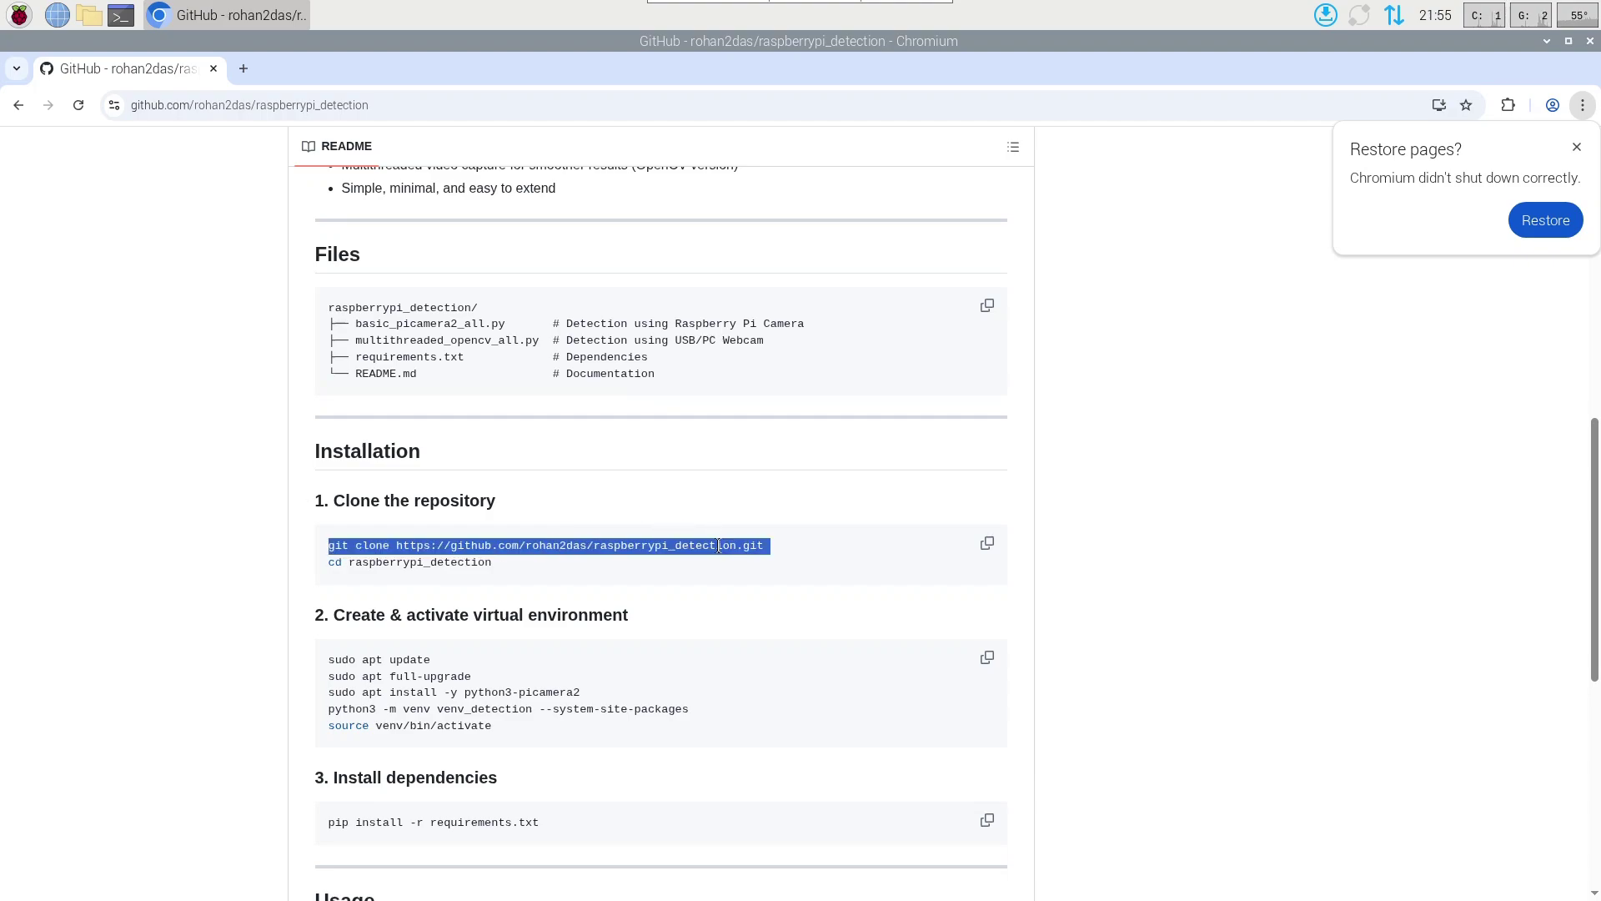
- Paste and run the raspberrypi_detection git clone command in a new terminal
click(122, 16)
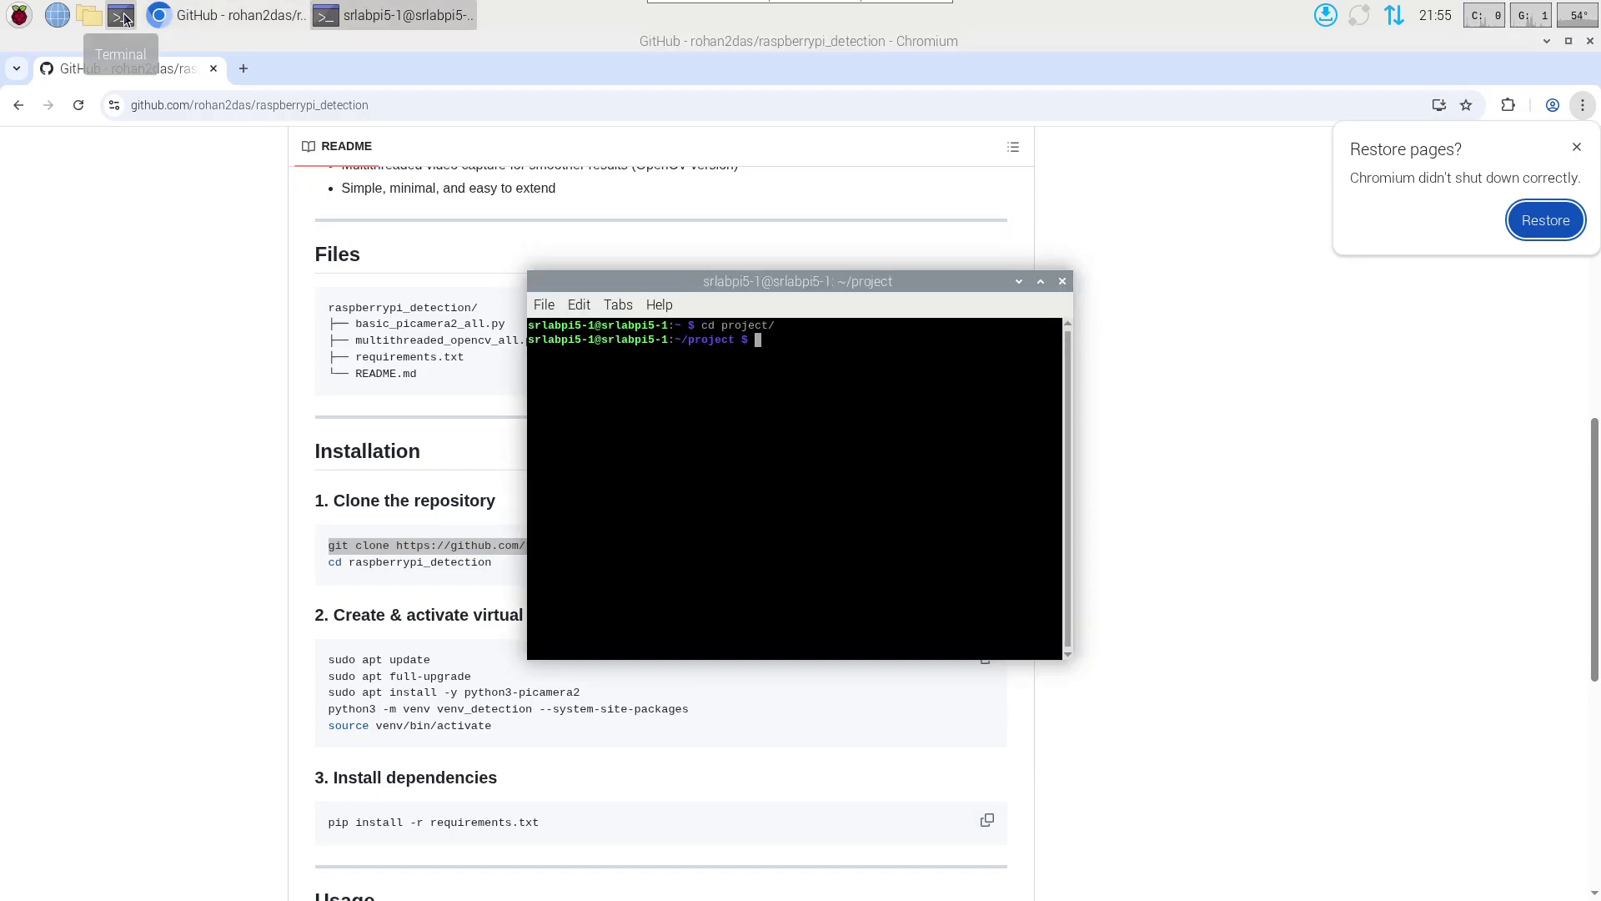
key(ctrl+shift+v)
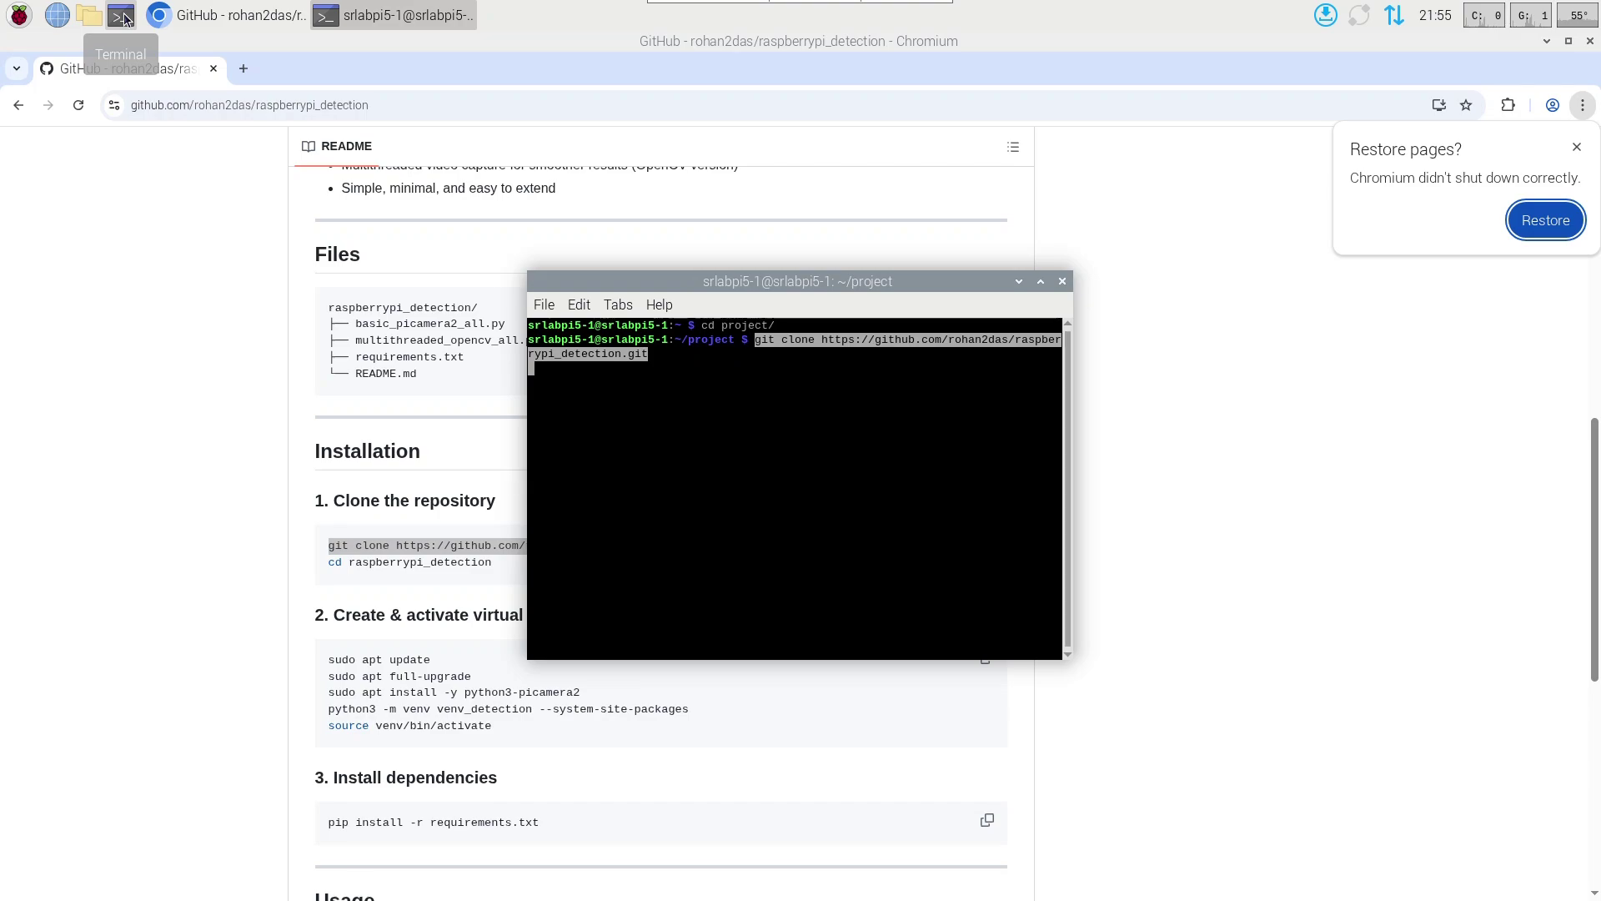
key(Return)
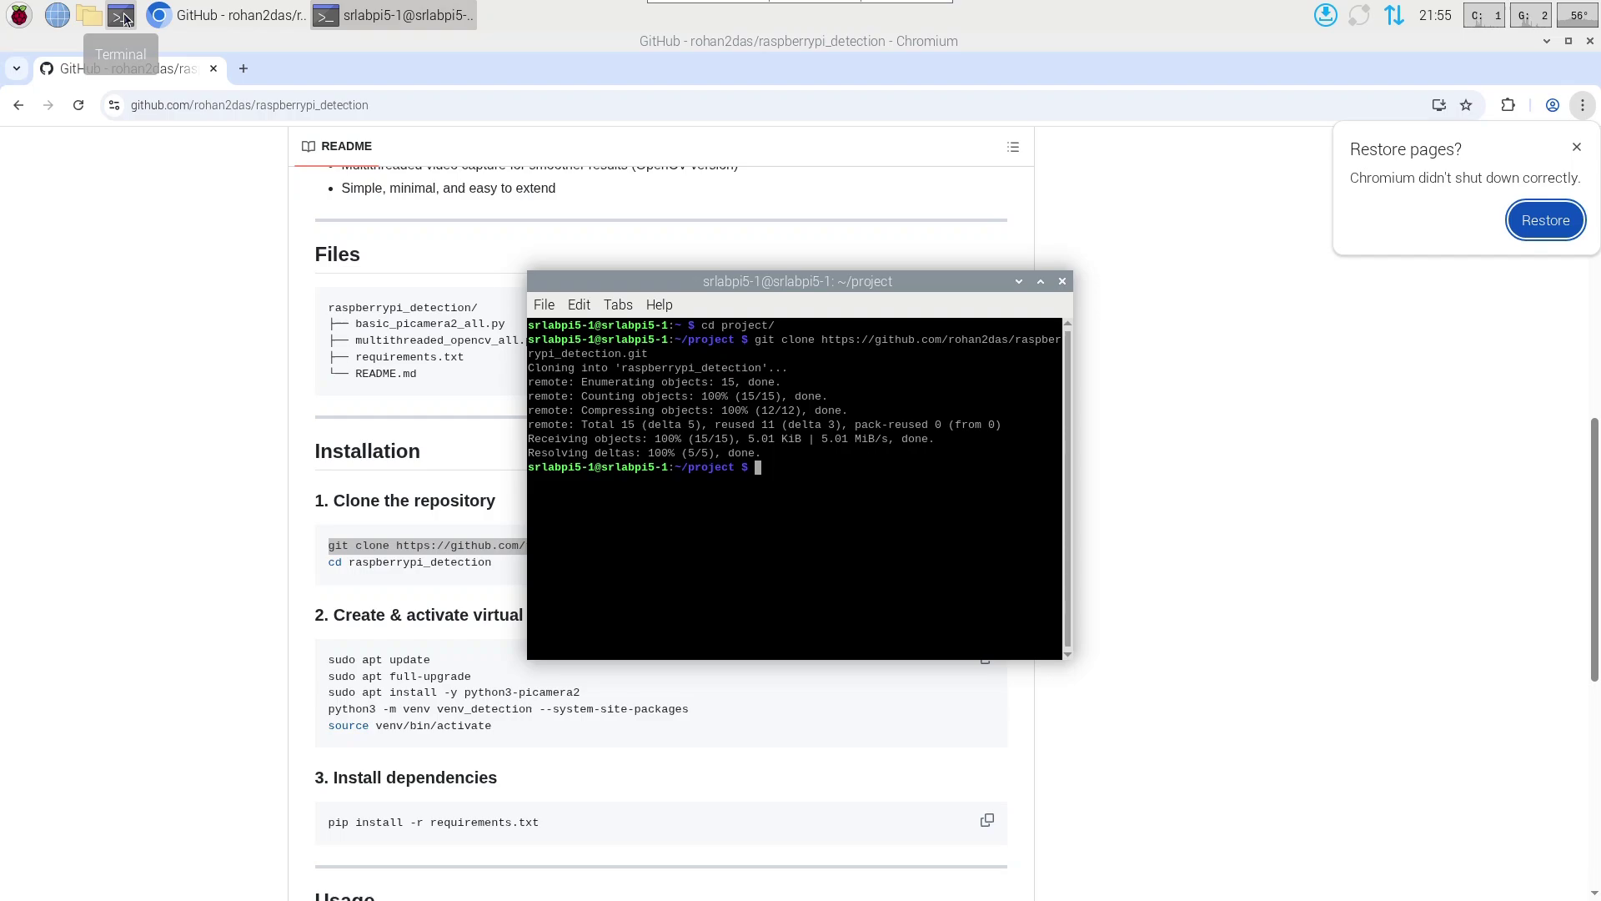
- Enter the raspberrypi_detection folder, list its files and enlarge the terminal text
text(cd rasp)
key(Tab)
key(Return)
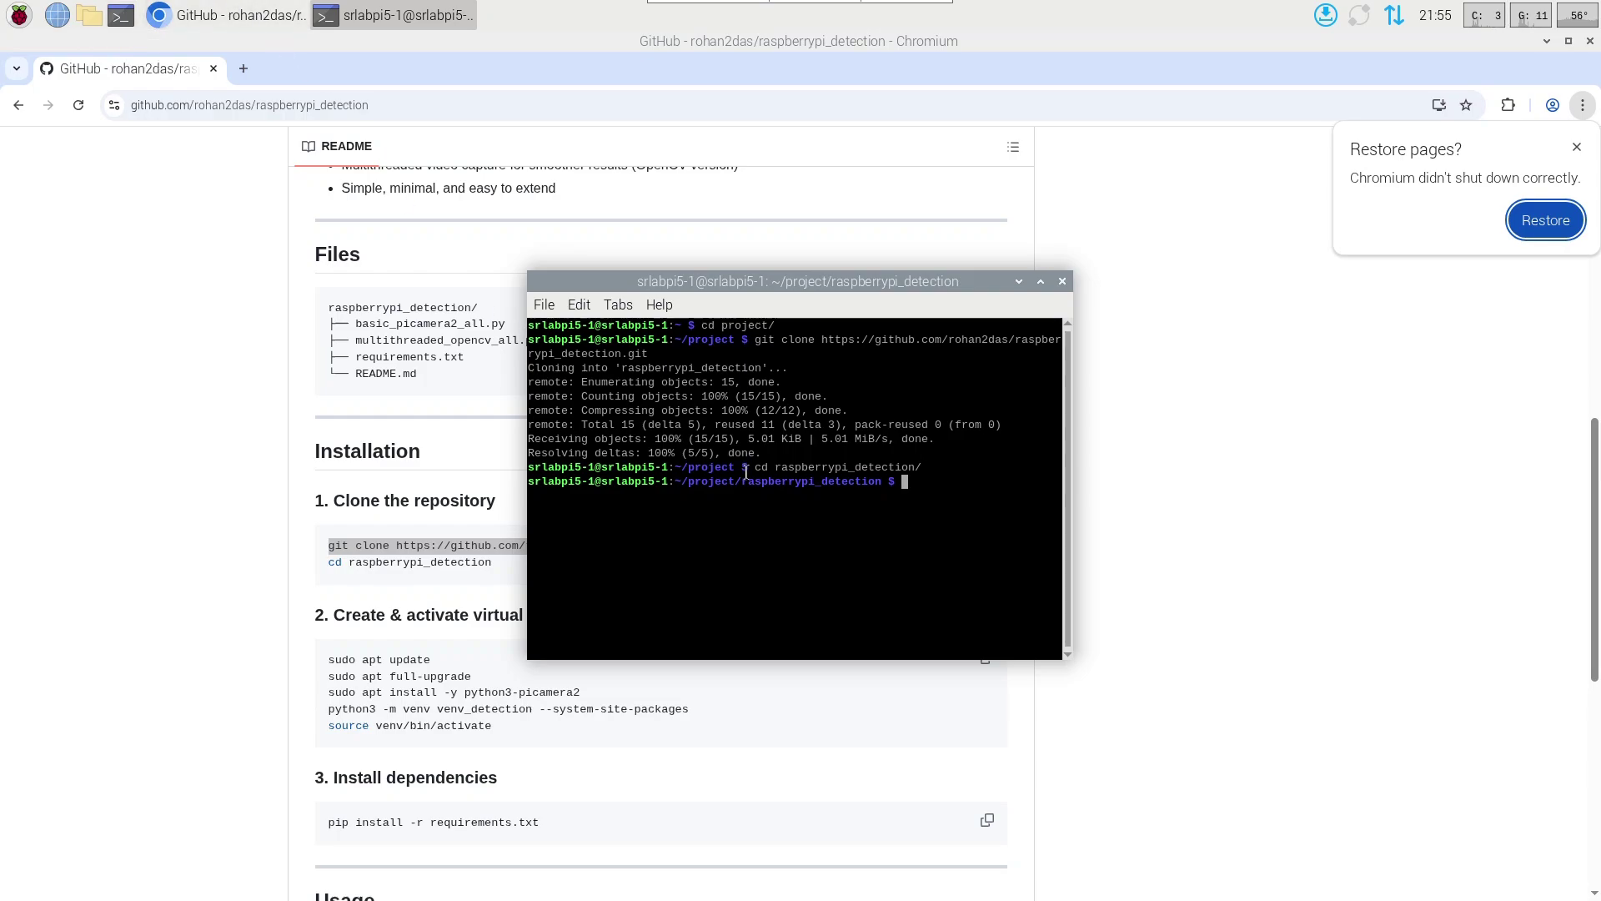
text(ls)
key(Return)
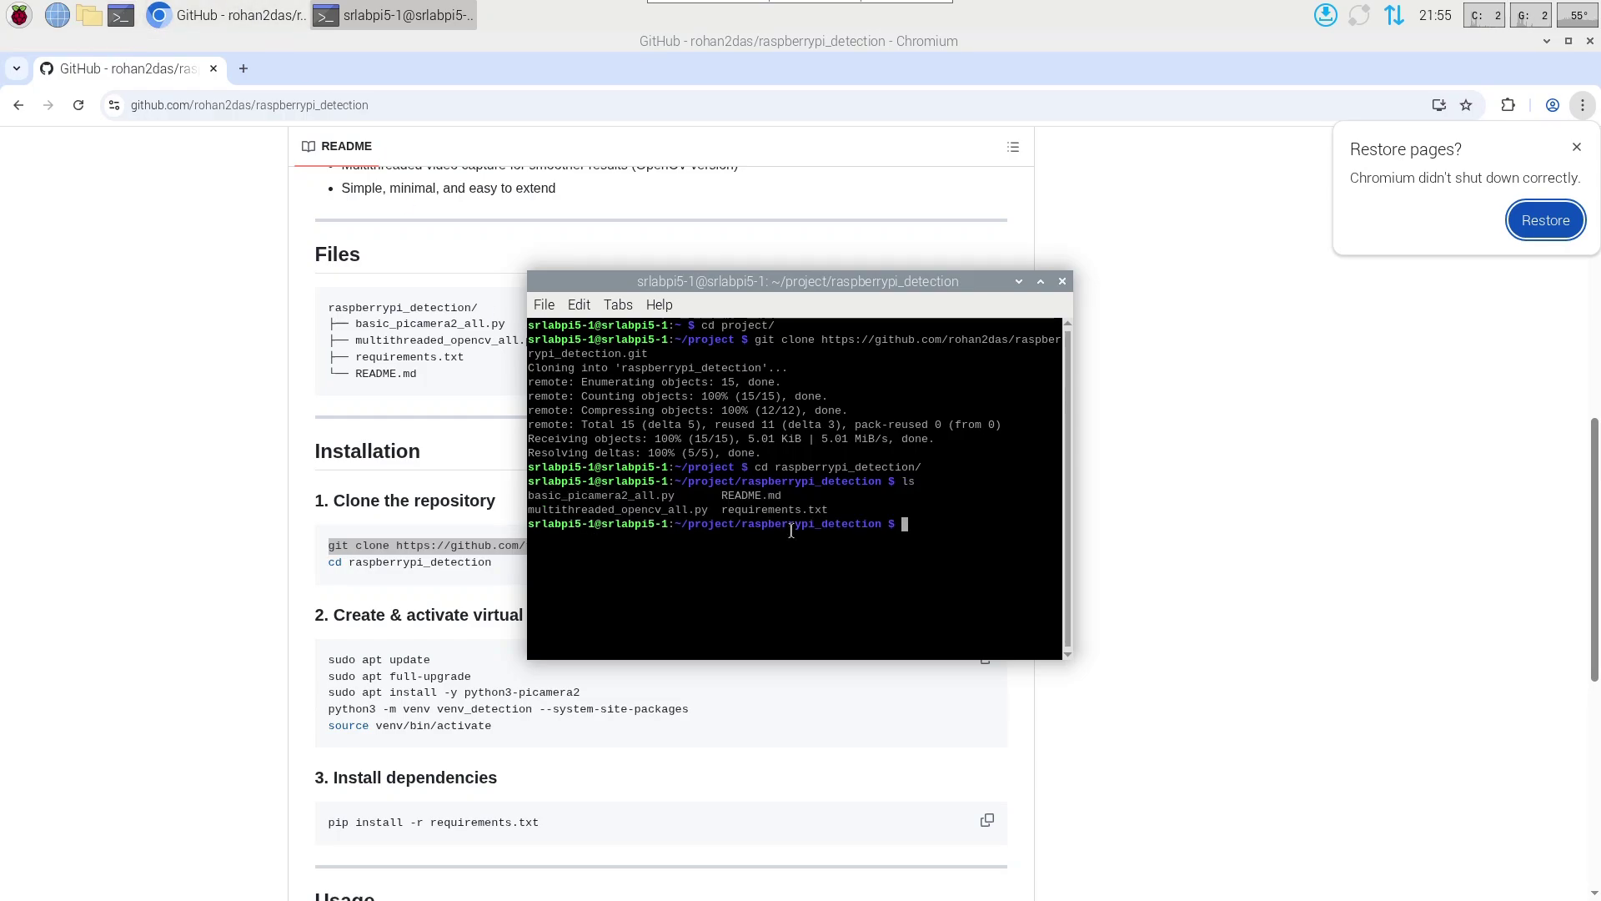
key(ctrl+plus)
key(ctrl+plus)
key(ctrl+plus)
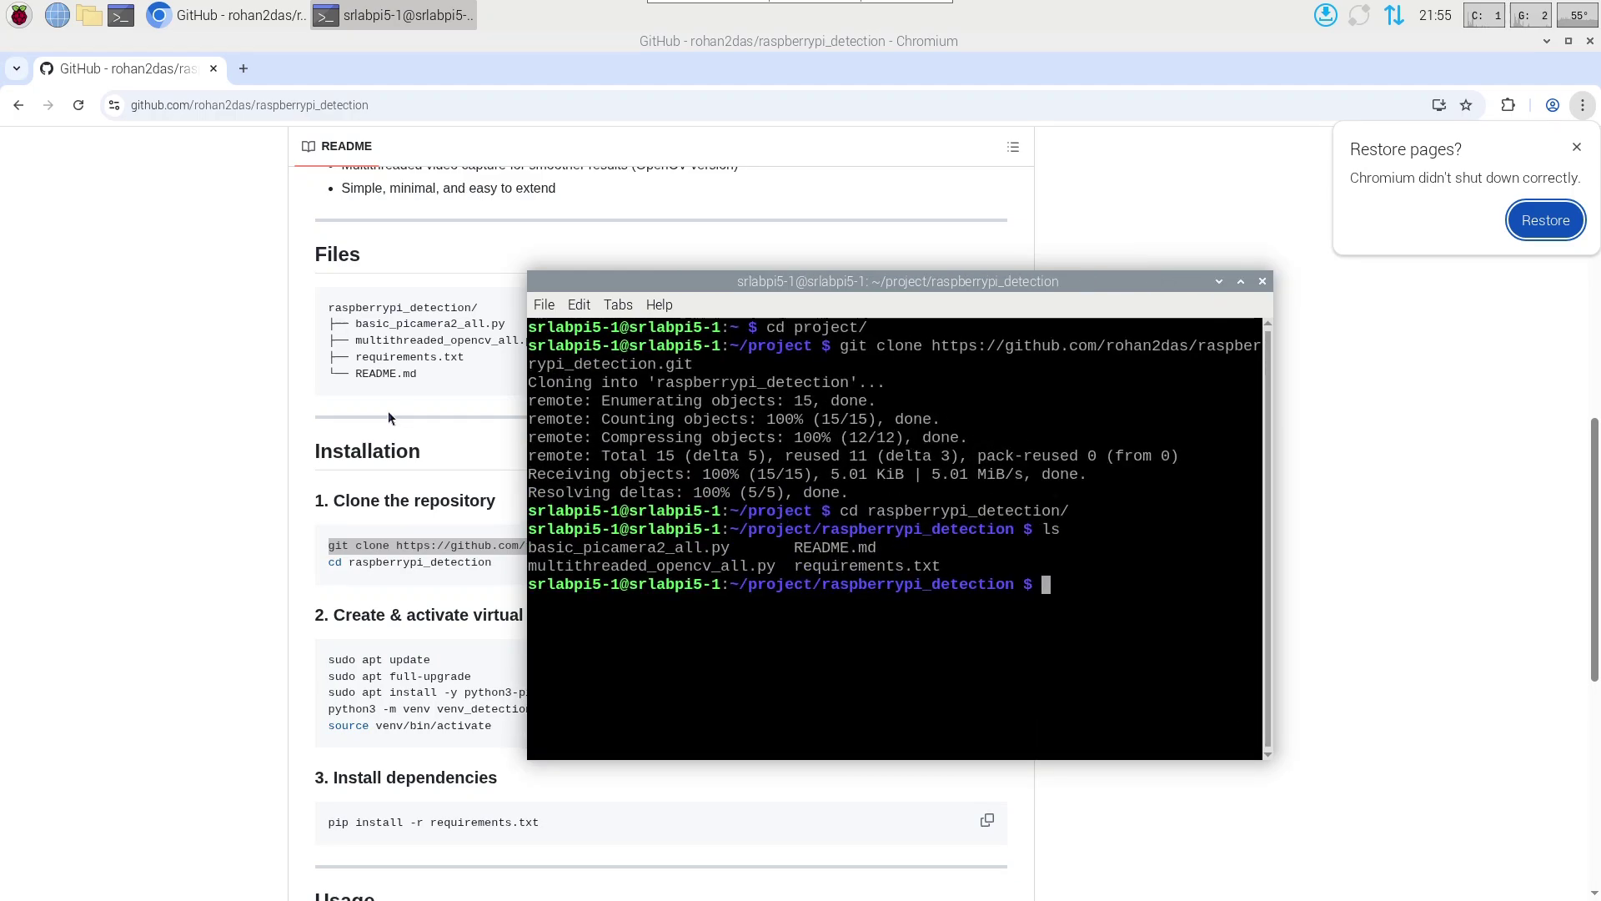
scroll(388, 410, up, 6)
scroll(389, 418, up, 2)
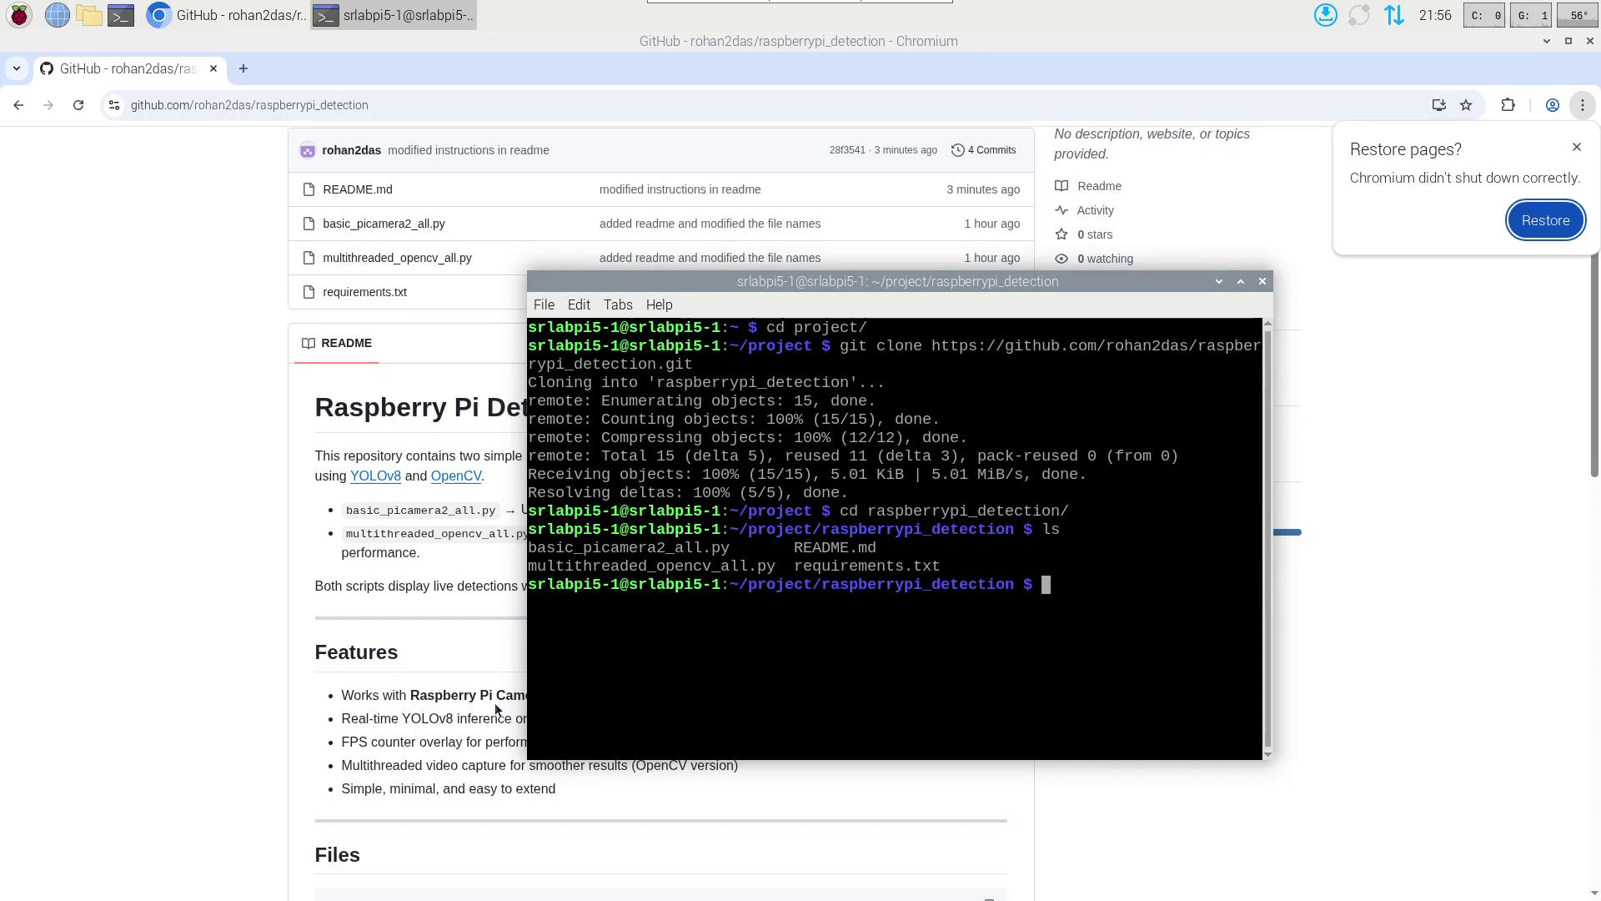
- Run sudo apt update followed by sudo apt full-upgrade
scroll(495, 709, down, 5)
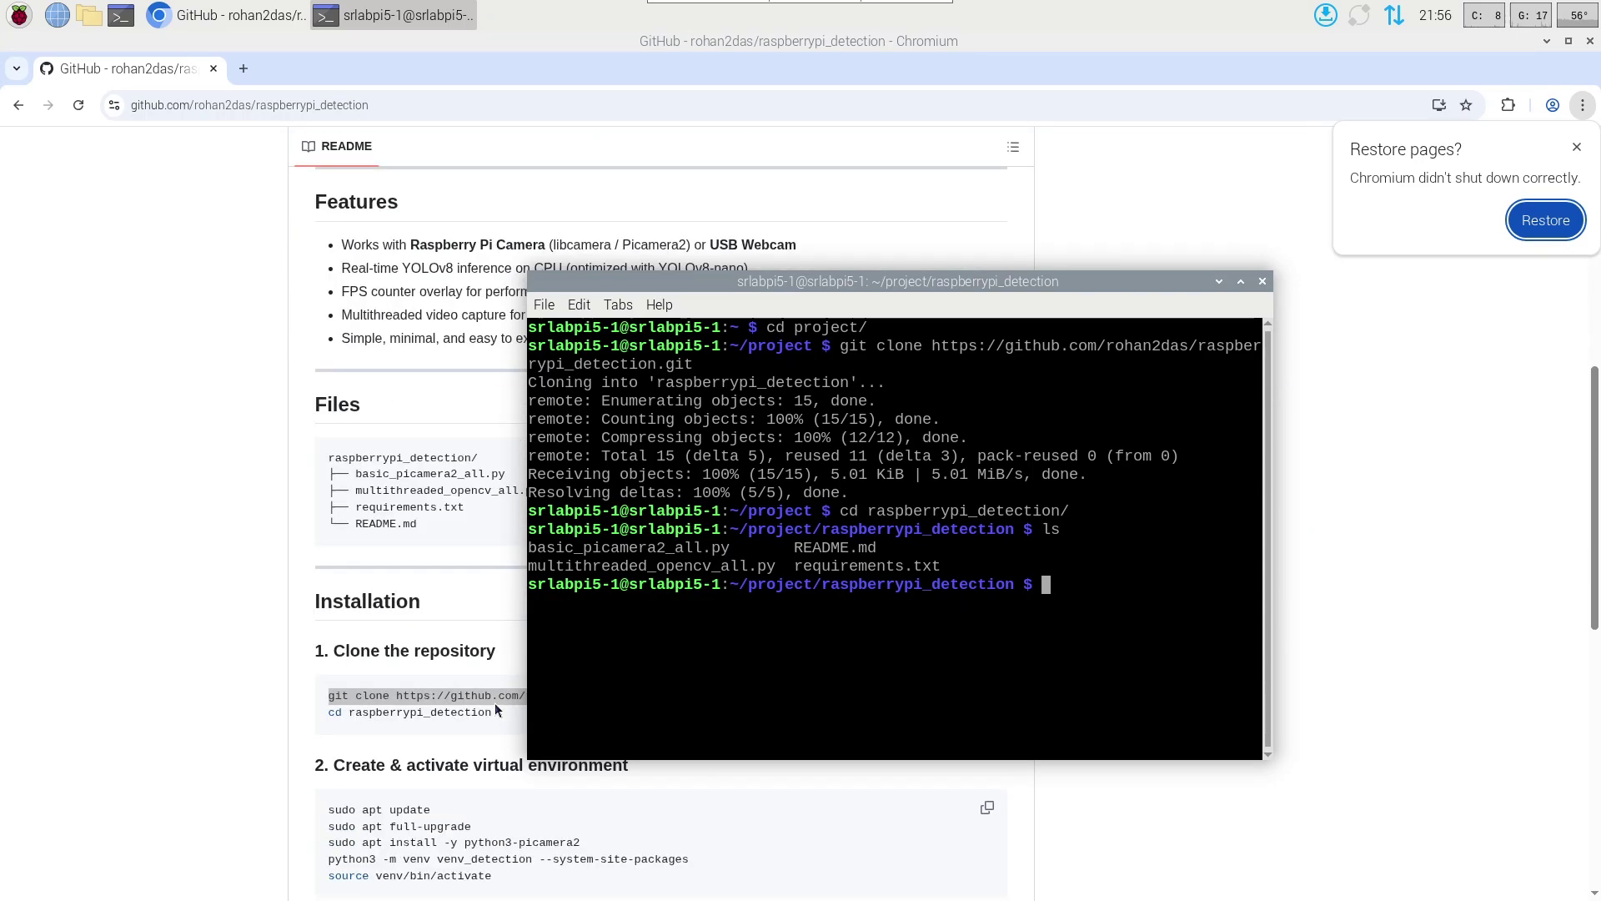
text(sudo apt )
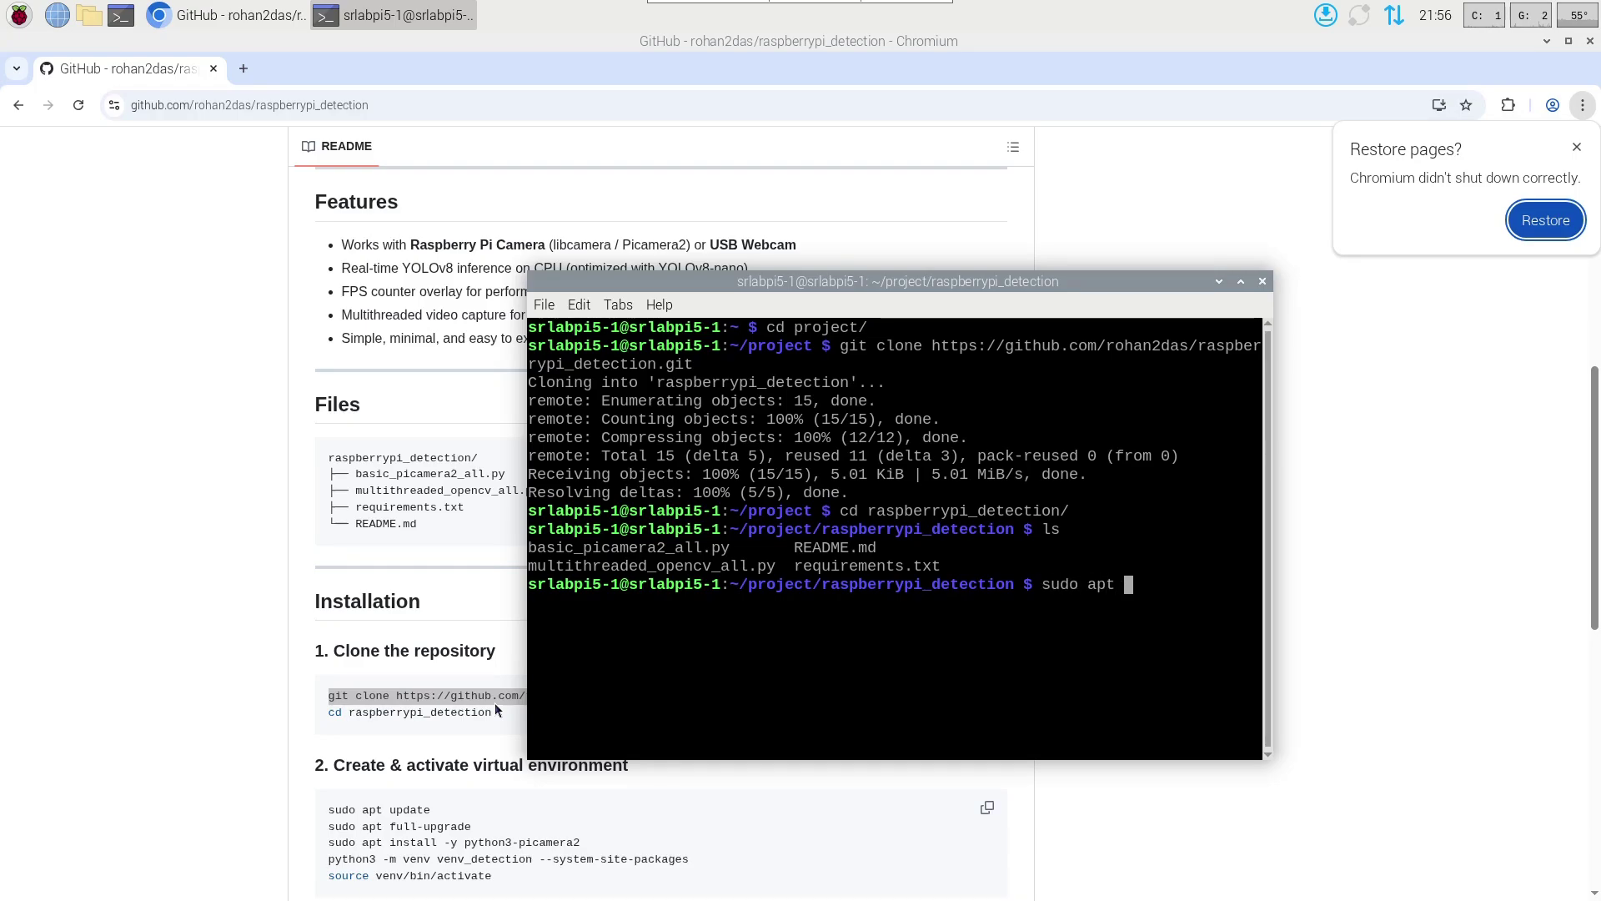
text(update)
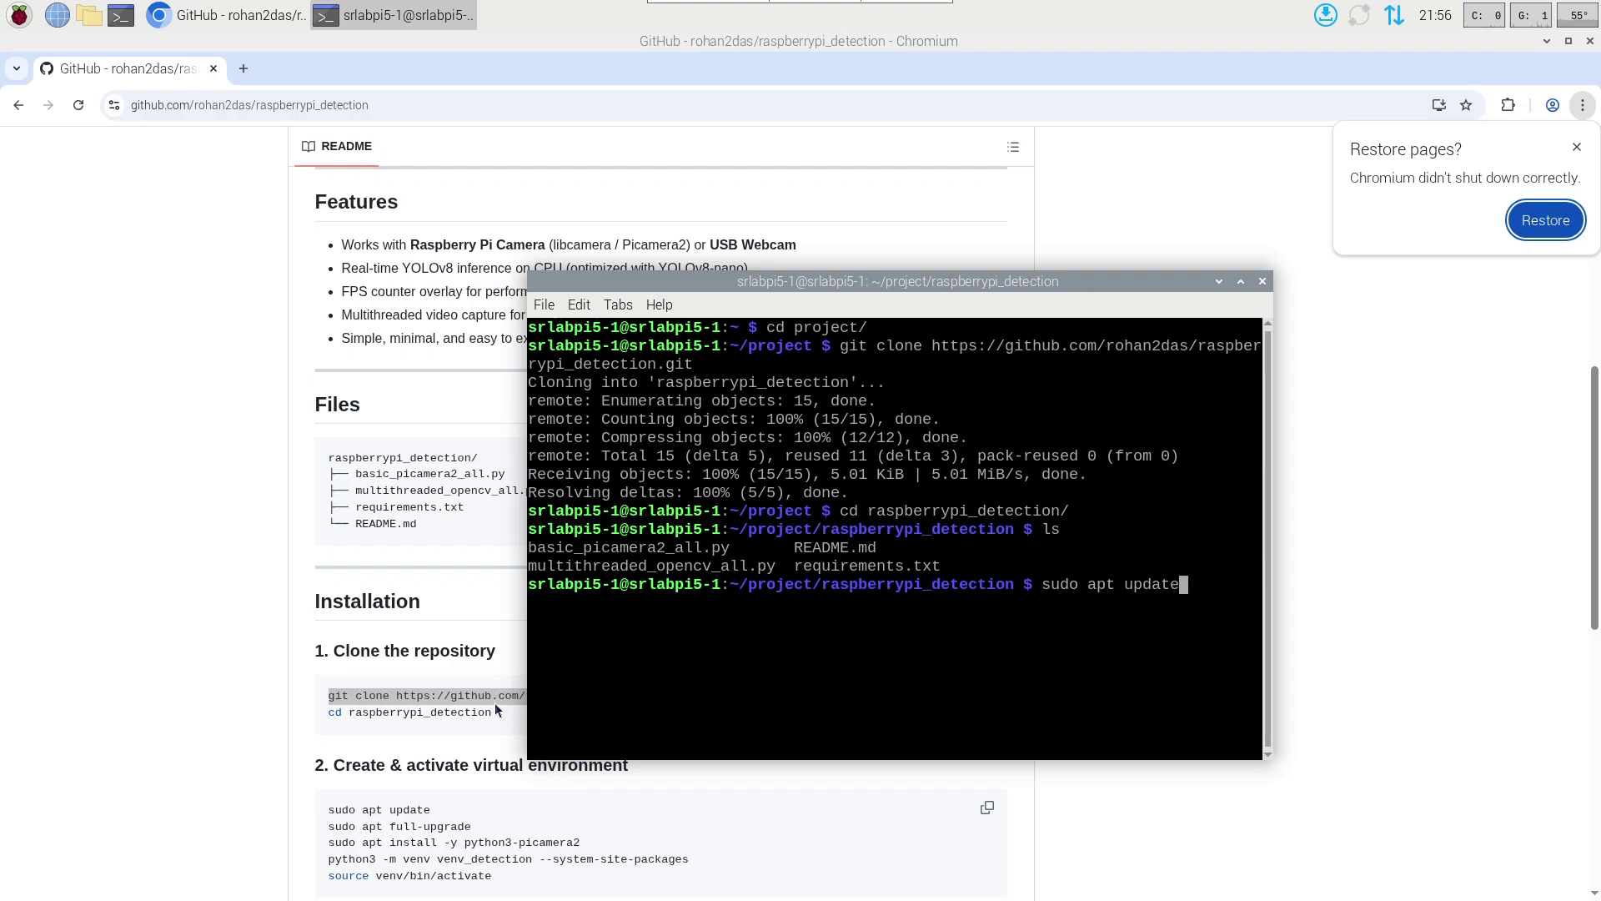
key(Return)
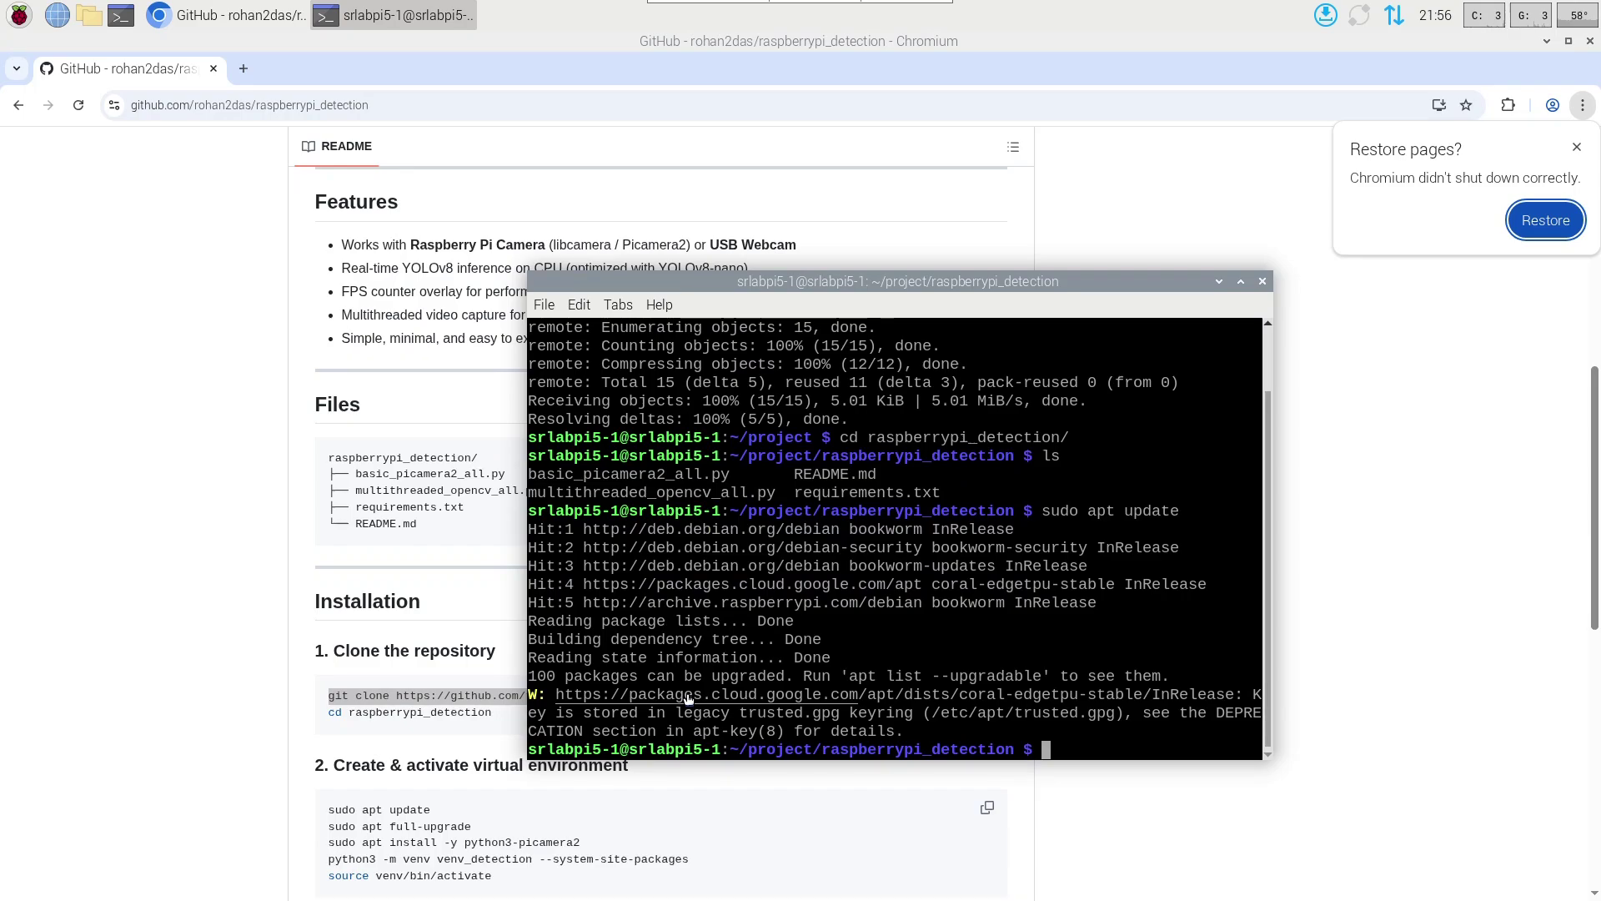
text(sudo apt )
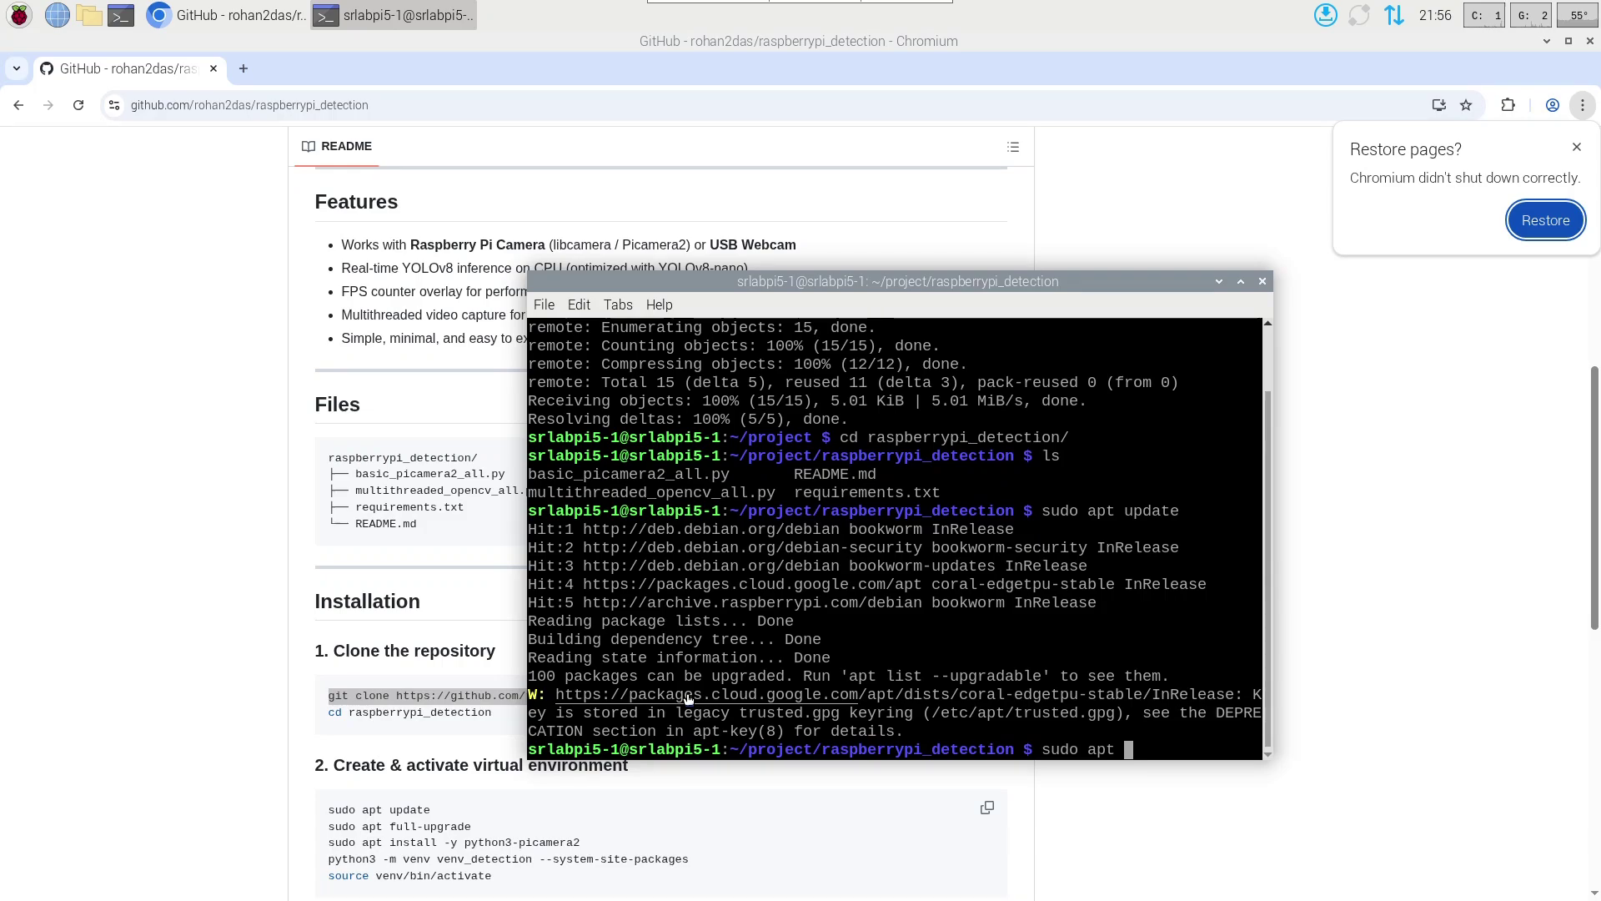
text(full-upgrade)
key(Return)
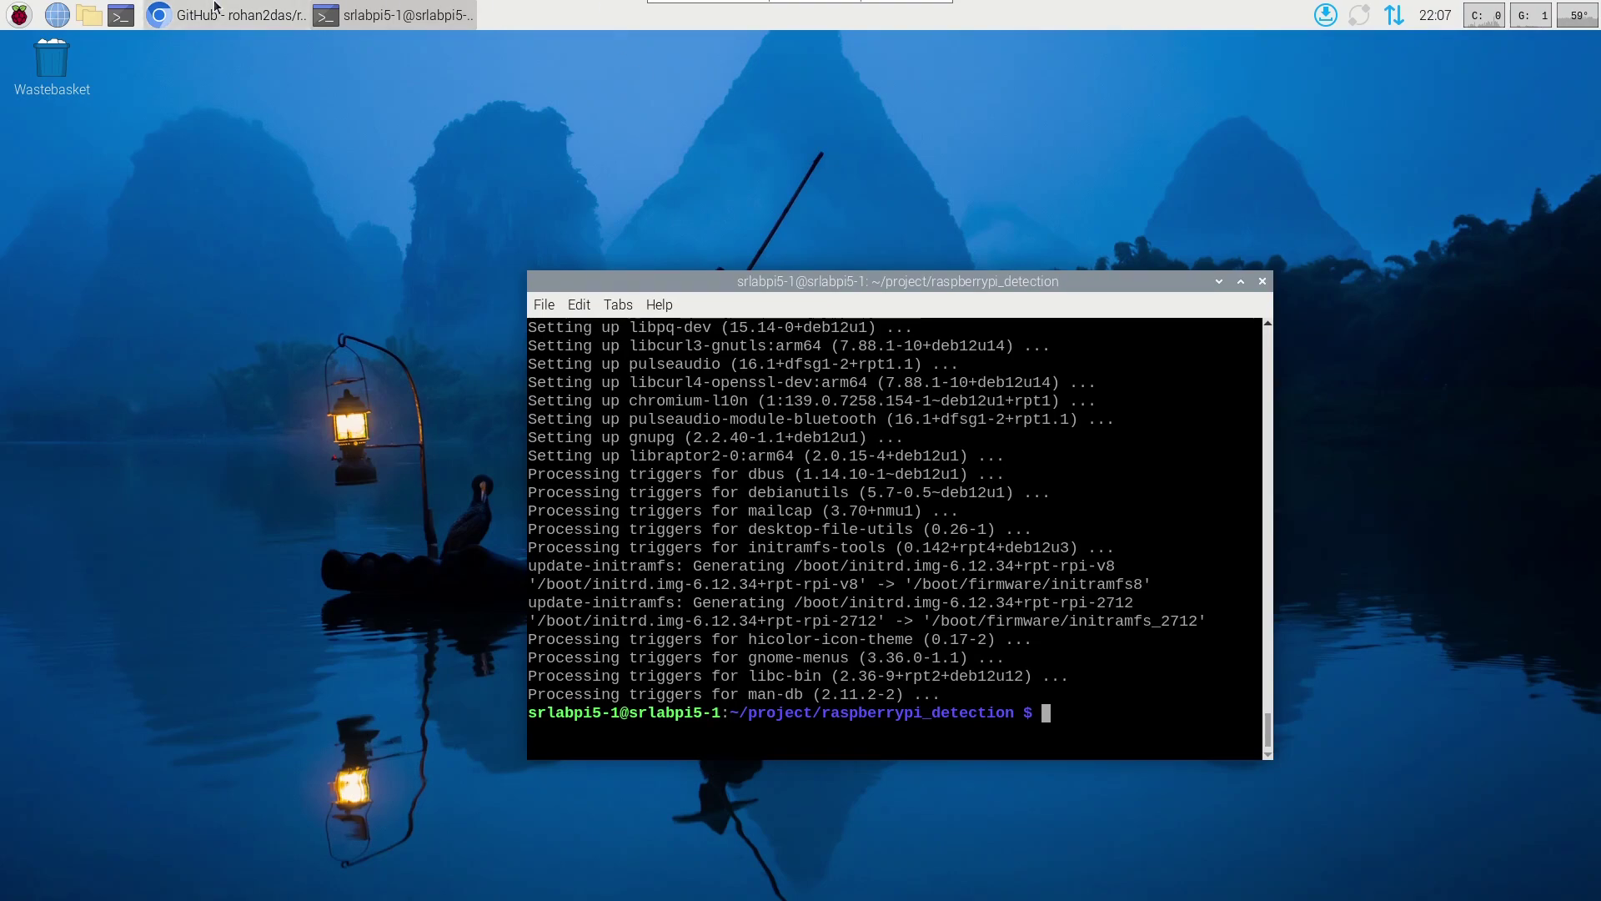
- Copy the sudo apt install -y python3-picamera2 command from the README and run it
click(237, 15)
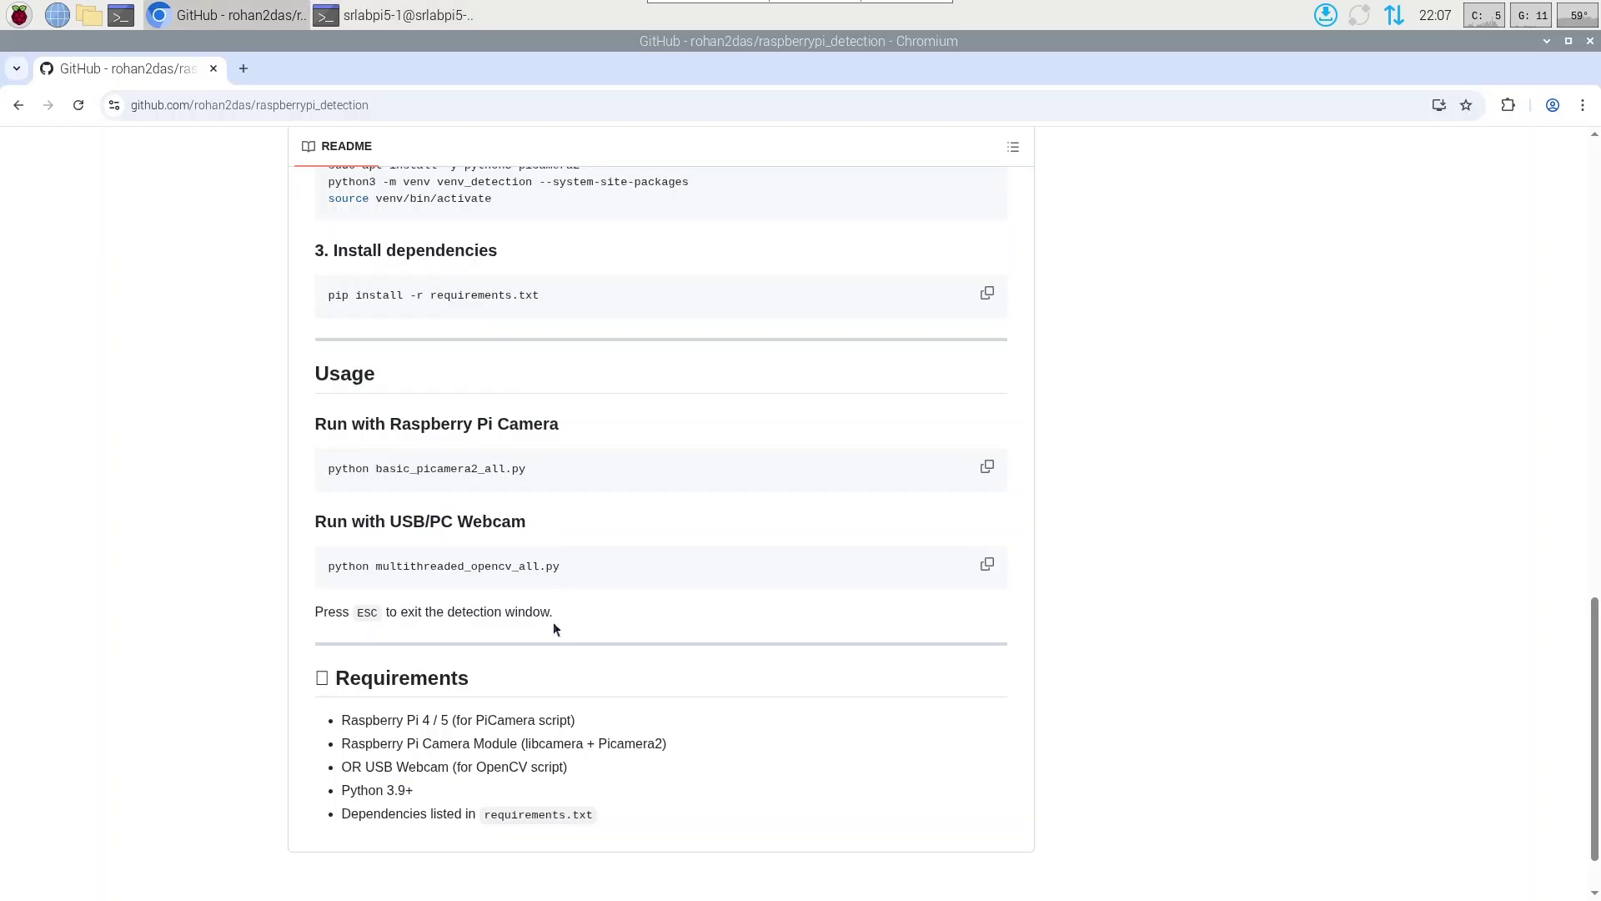
scroll(587, 469, up, 5)
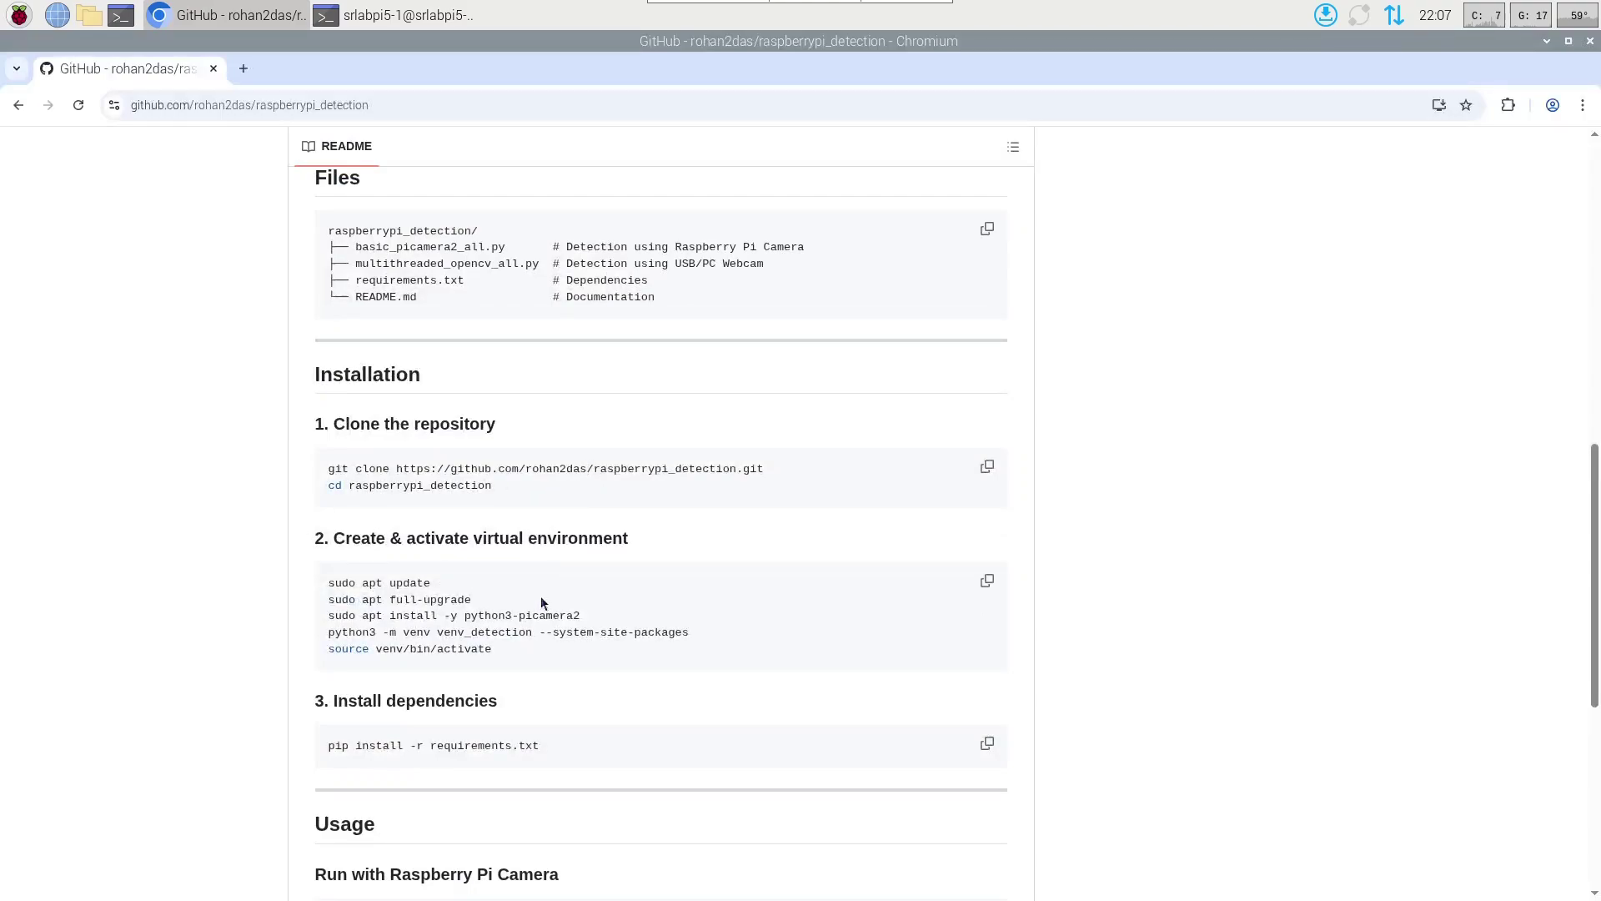
triple_click(435, 617)
key(ctrl+c)
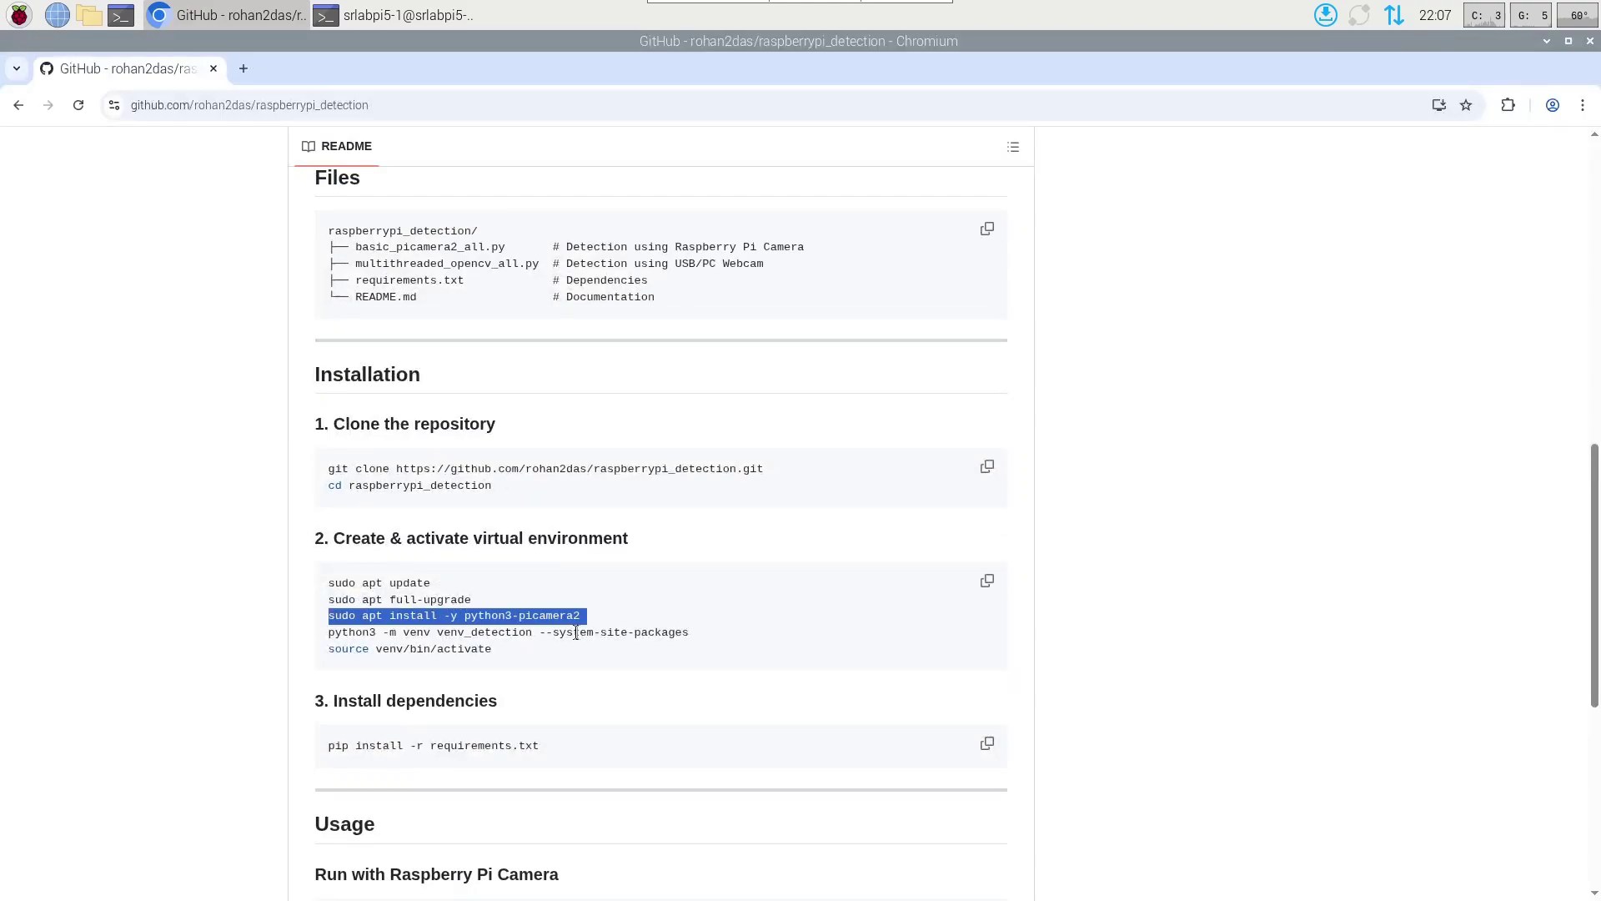
key(alt+Tab)
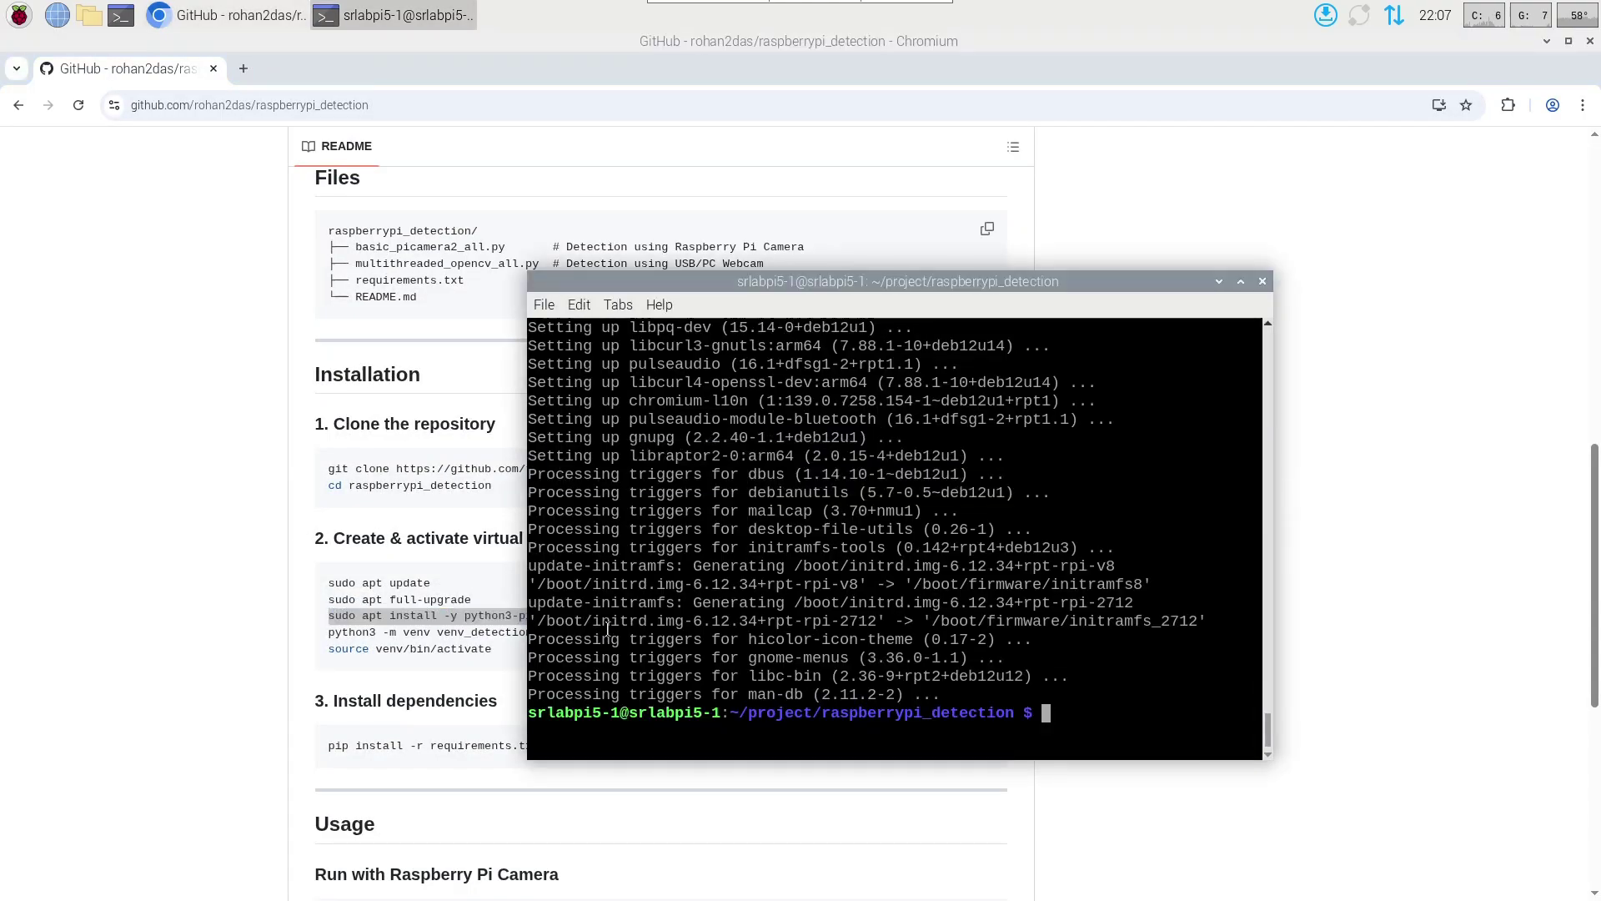
middle_click(1099, 713)
key(Return)
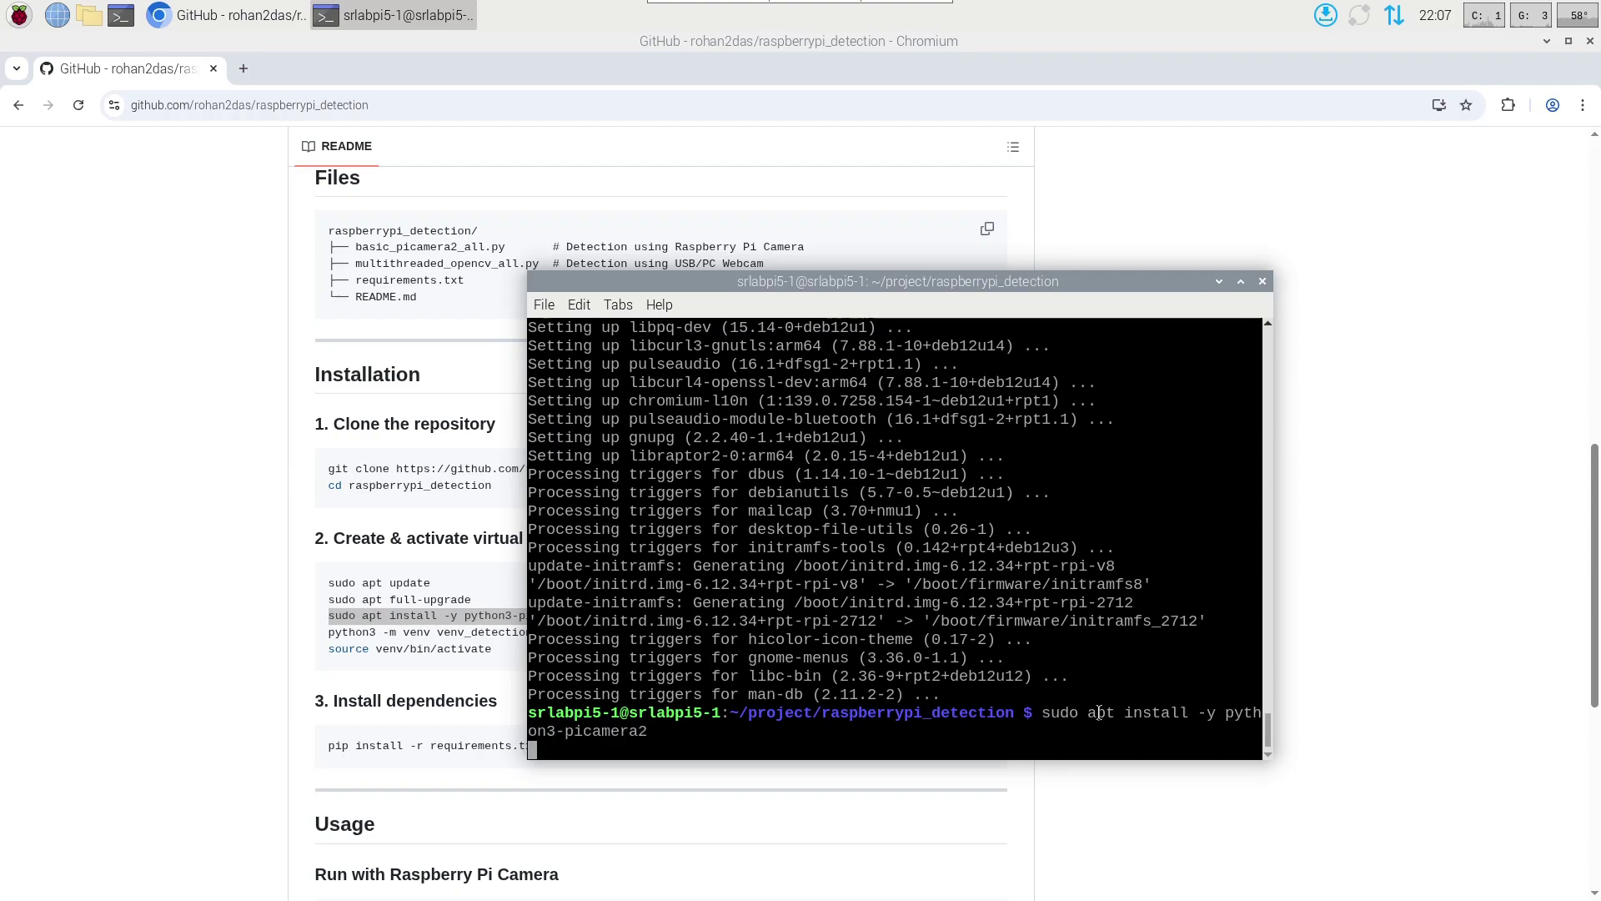
key(BackSpace)
key(Return)
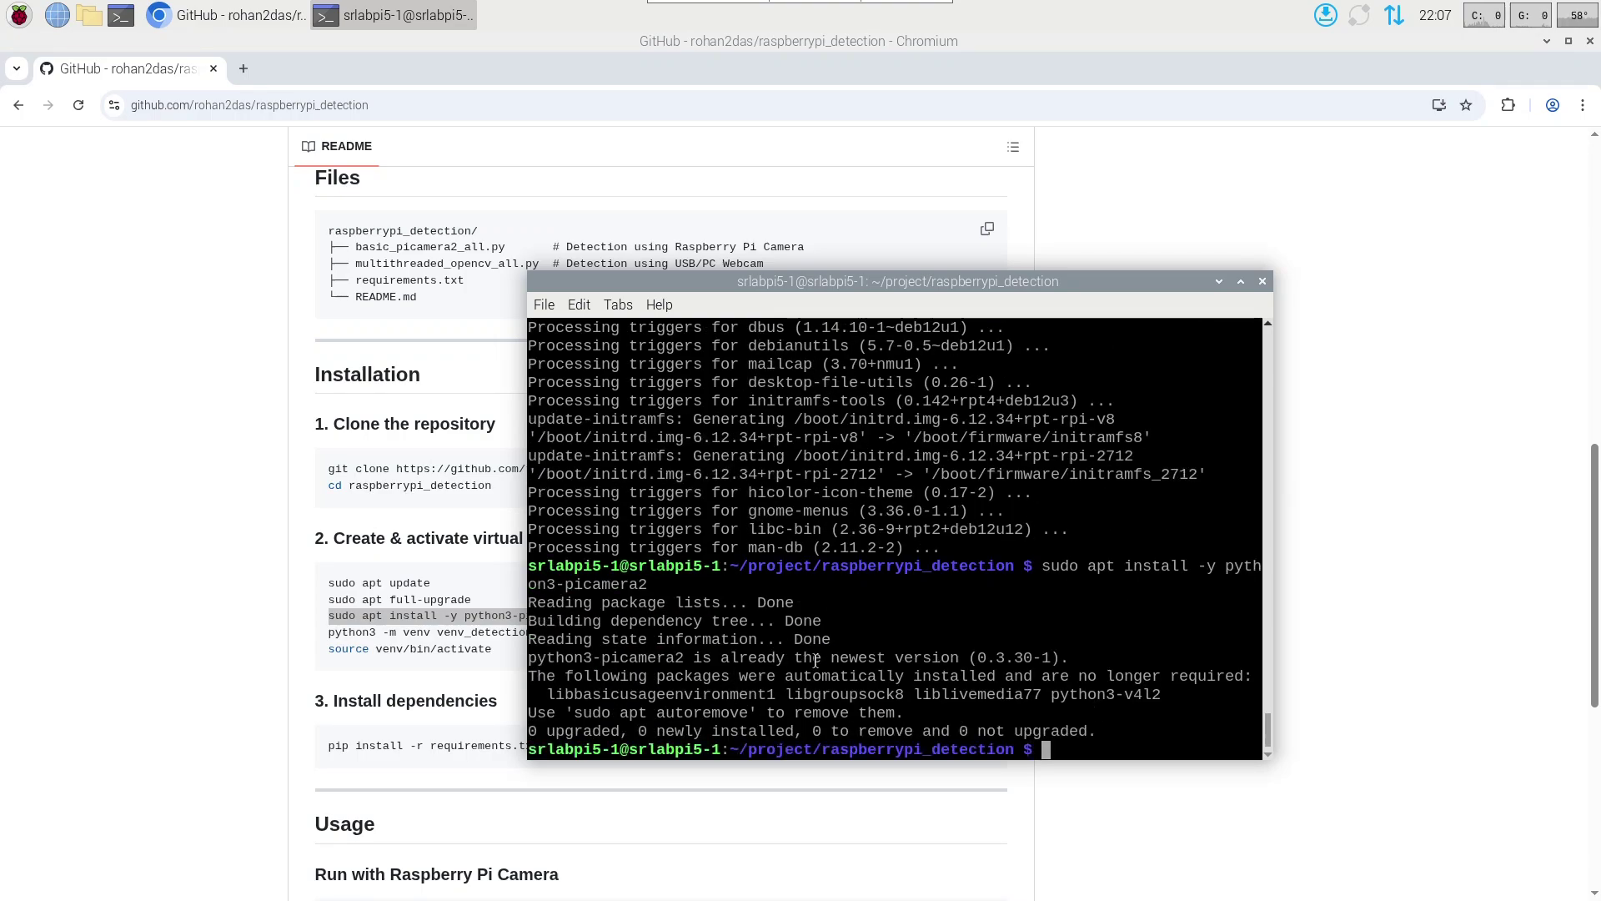
- Create the environment with python3 -m venv venv_detection --system-site-packages from the README
click(489, 638)
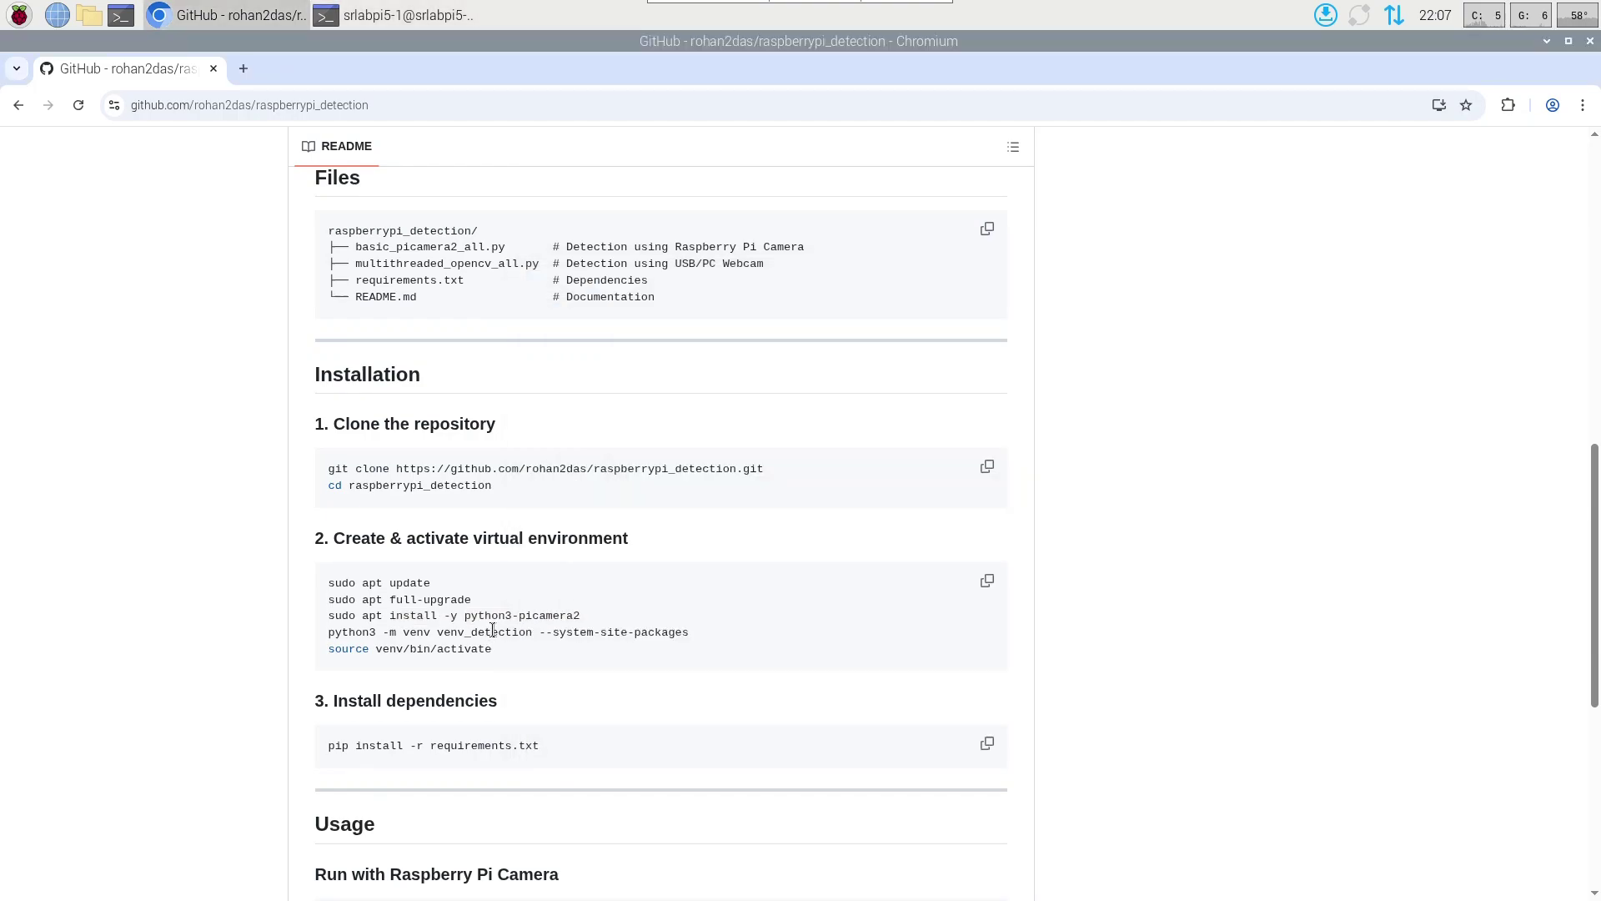
triple_click(493, 631)
key(ctrl+c)
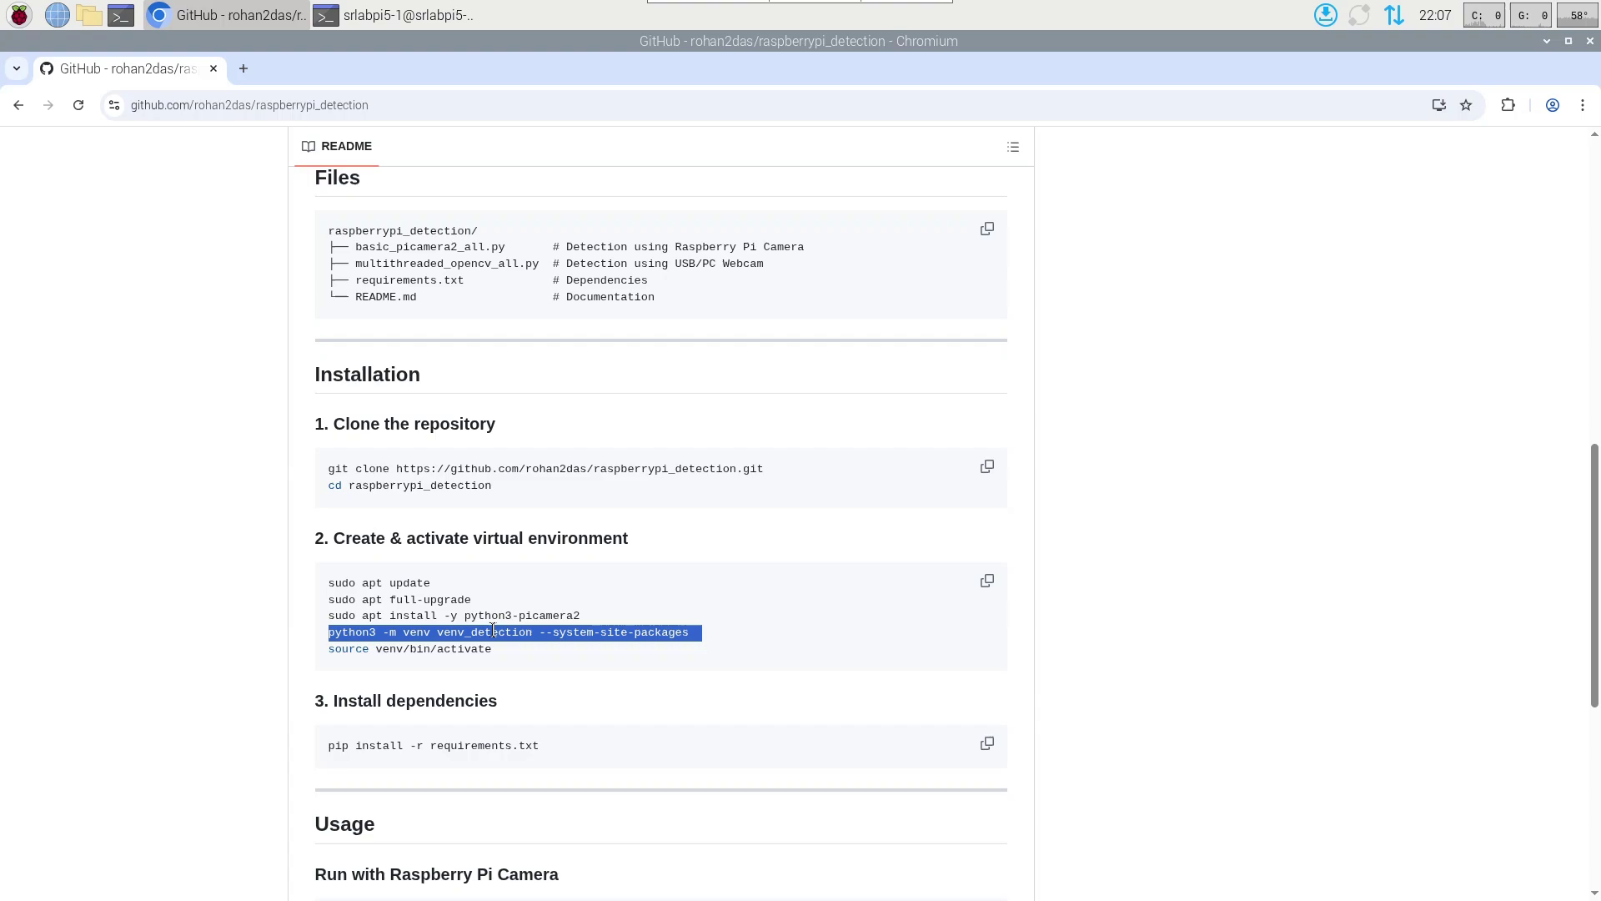
key(alt+Tab)
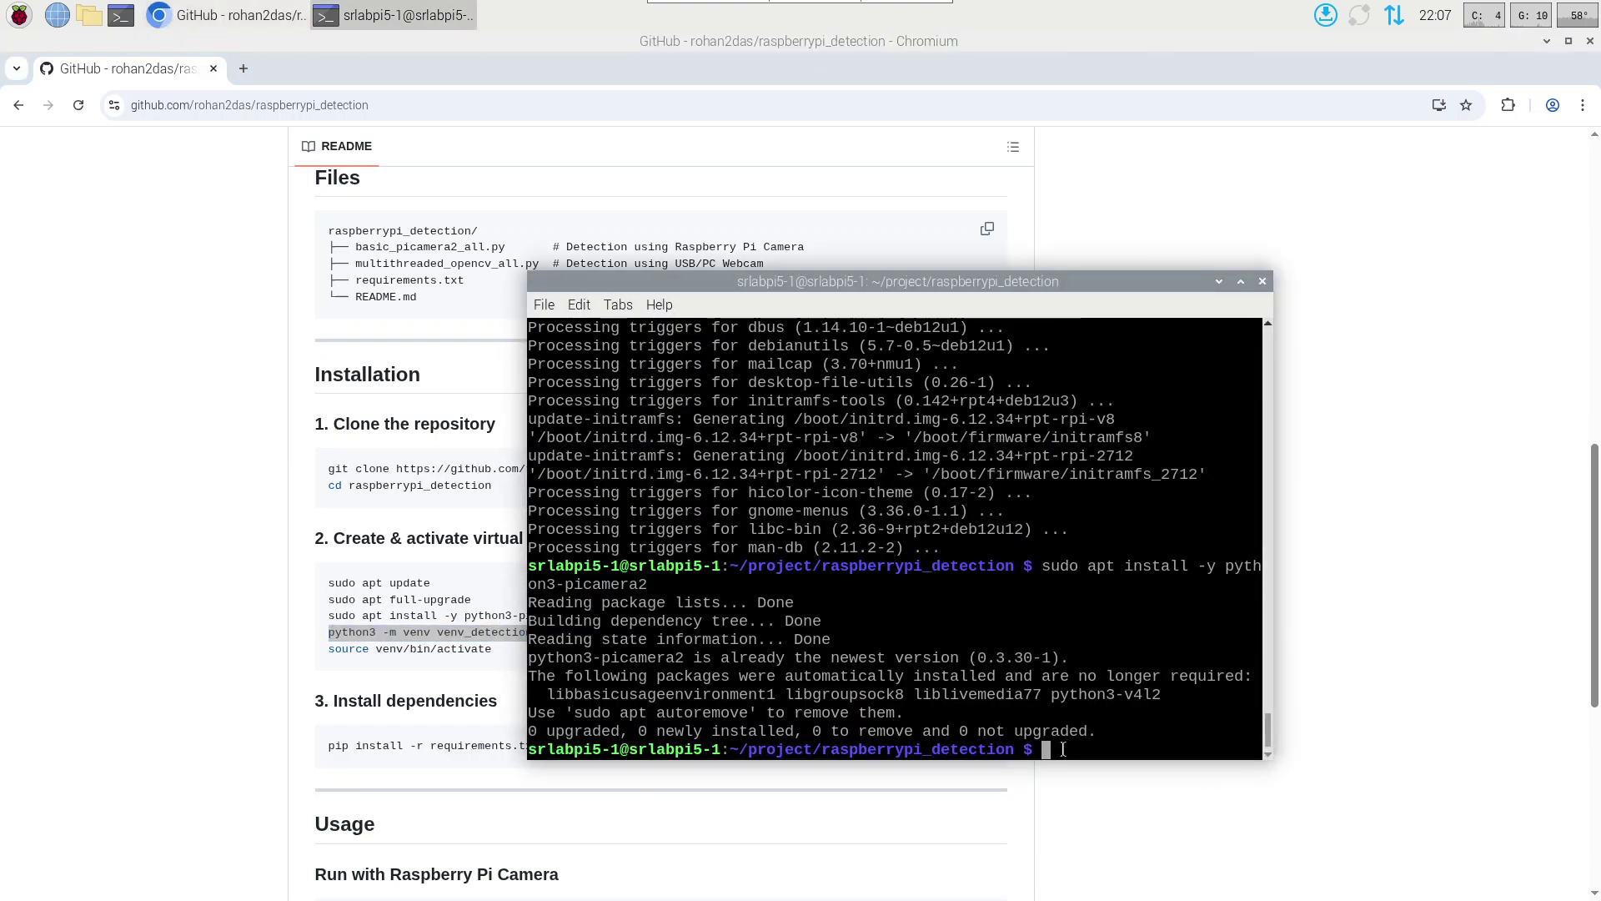
key(ctrl+shift+v)
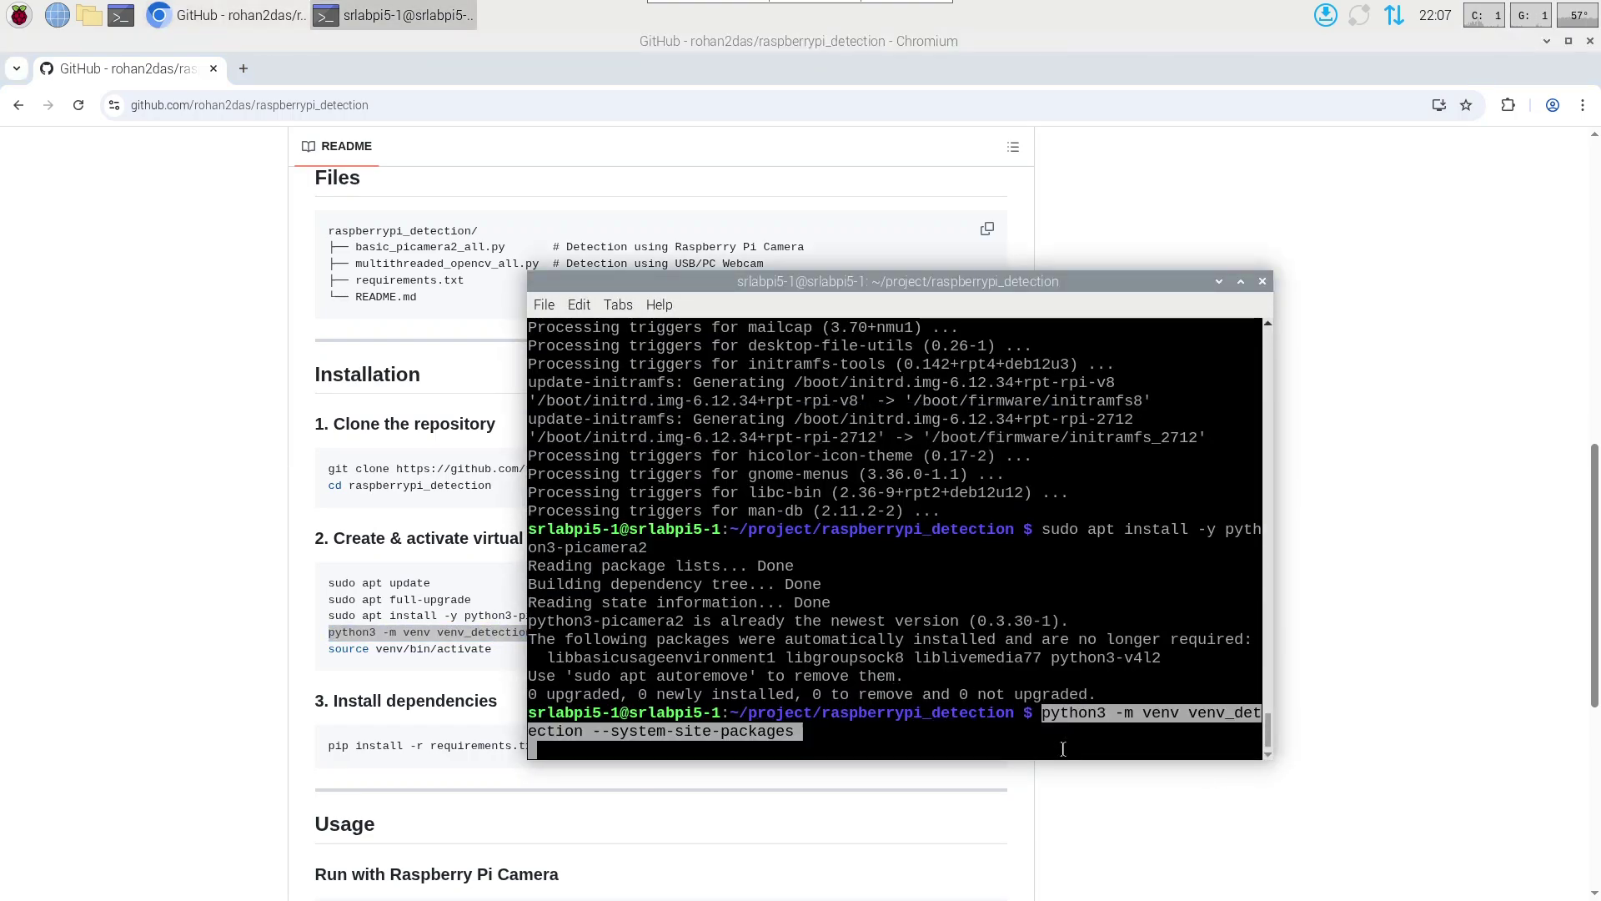
key(Return)
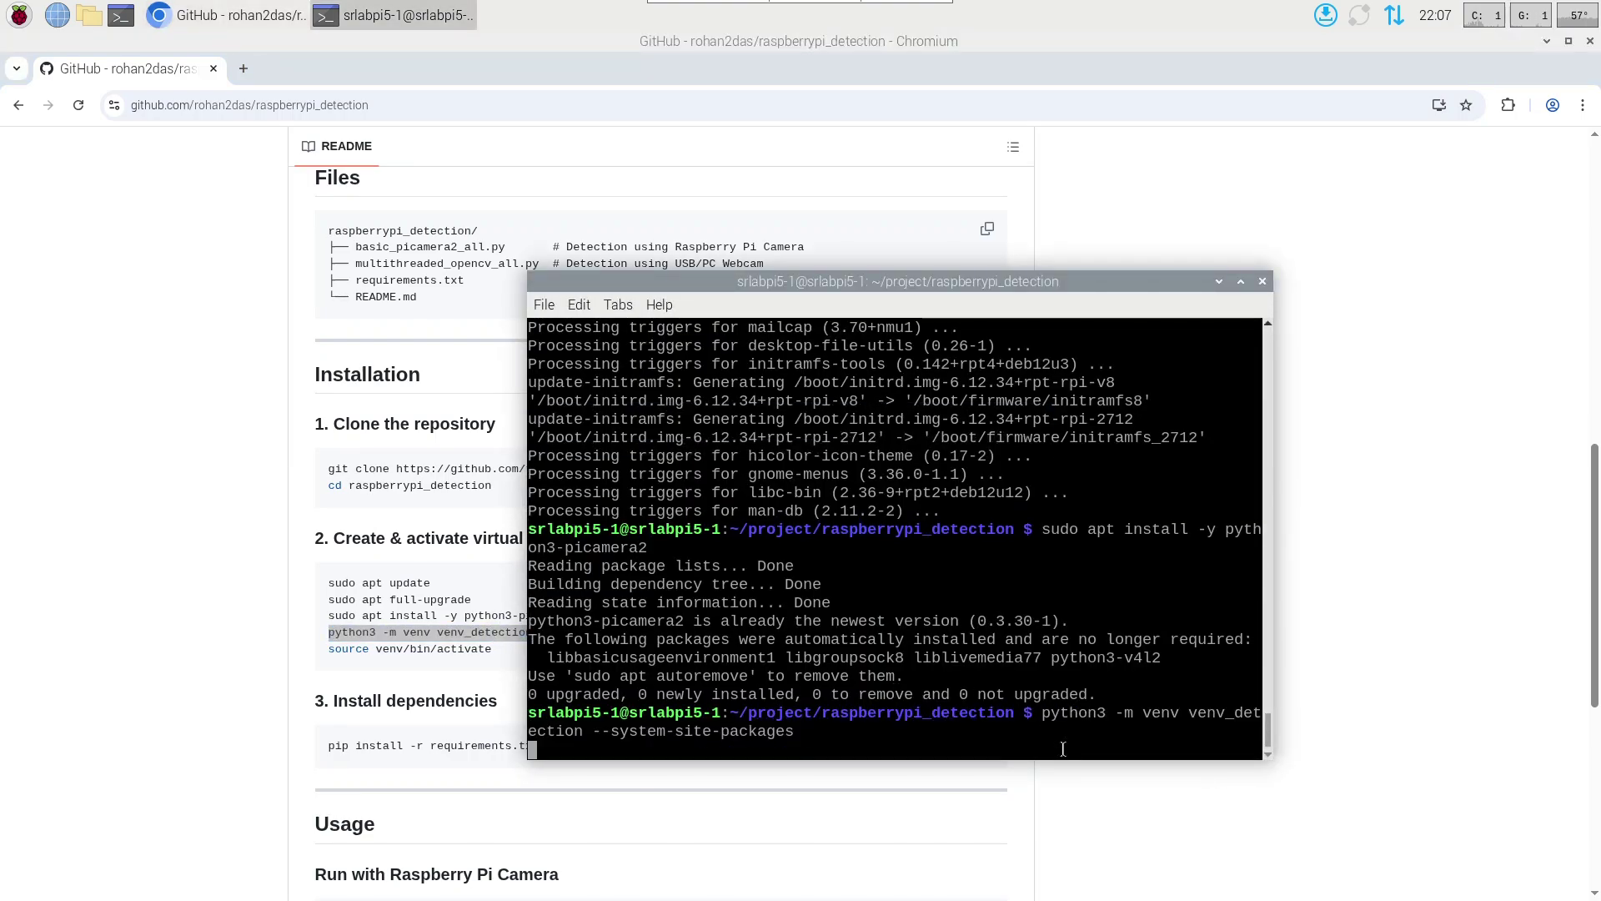
double_click(771, 730)
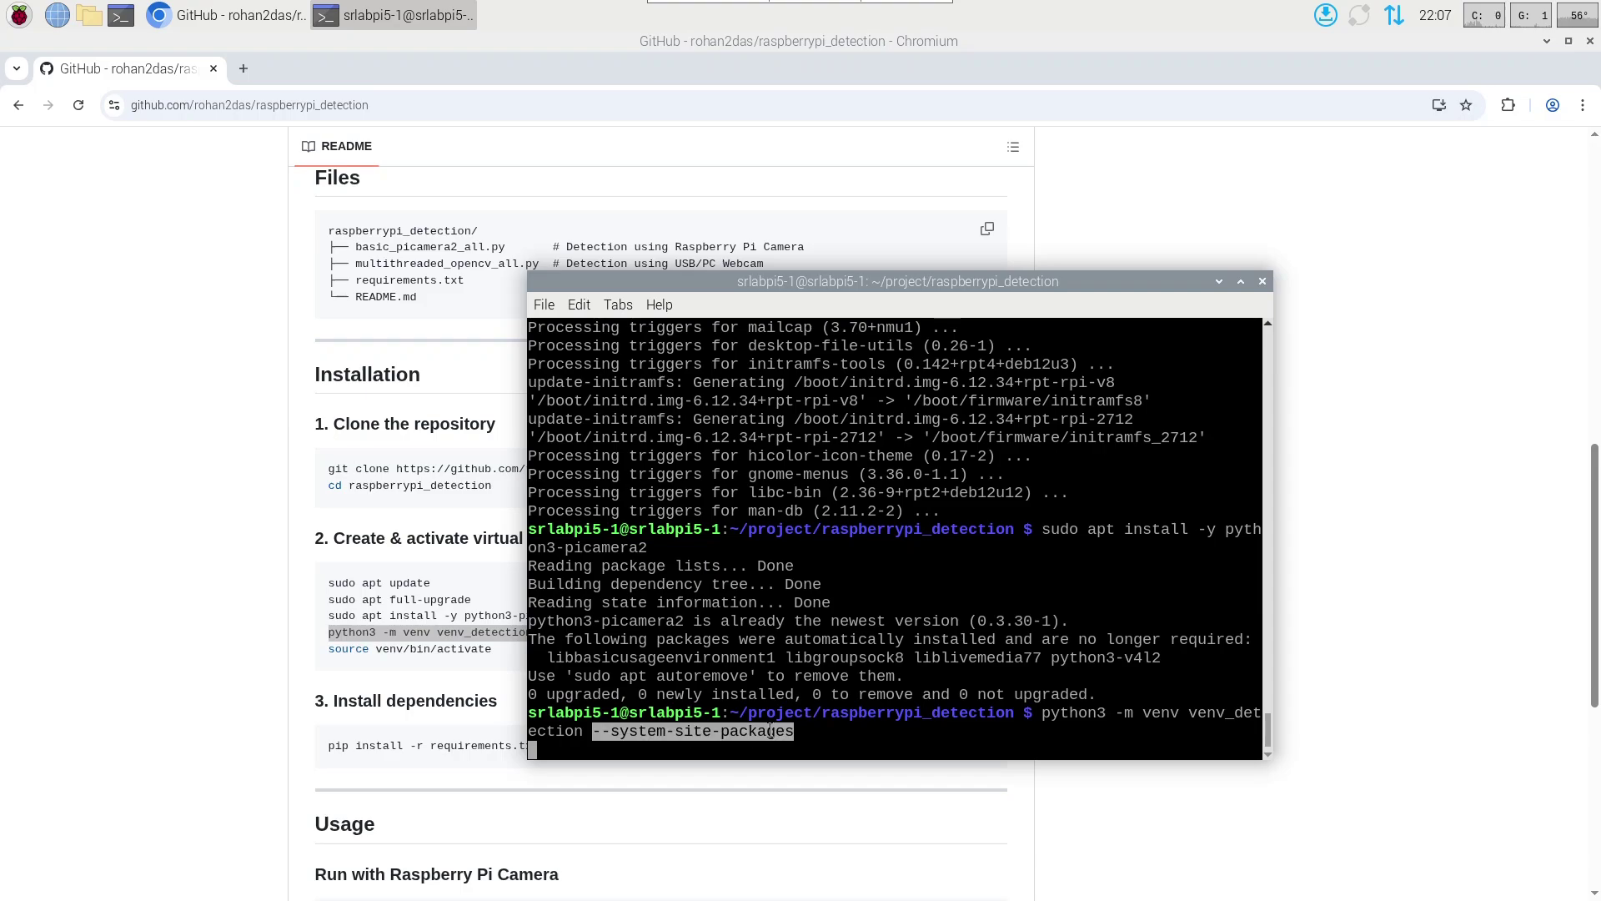
click(858, 741)
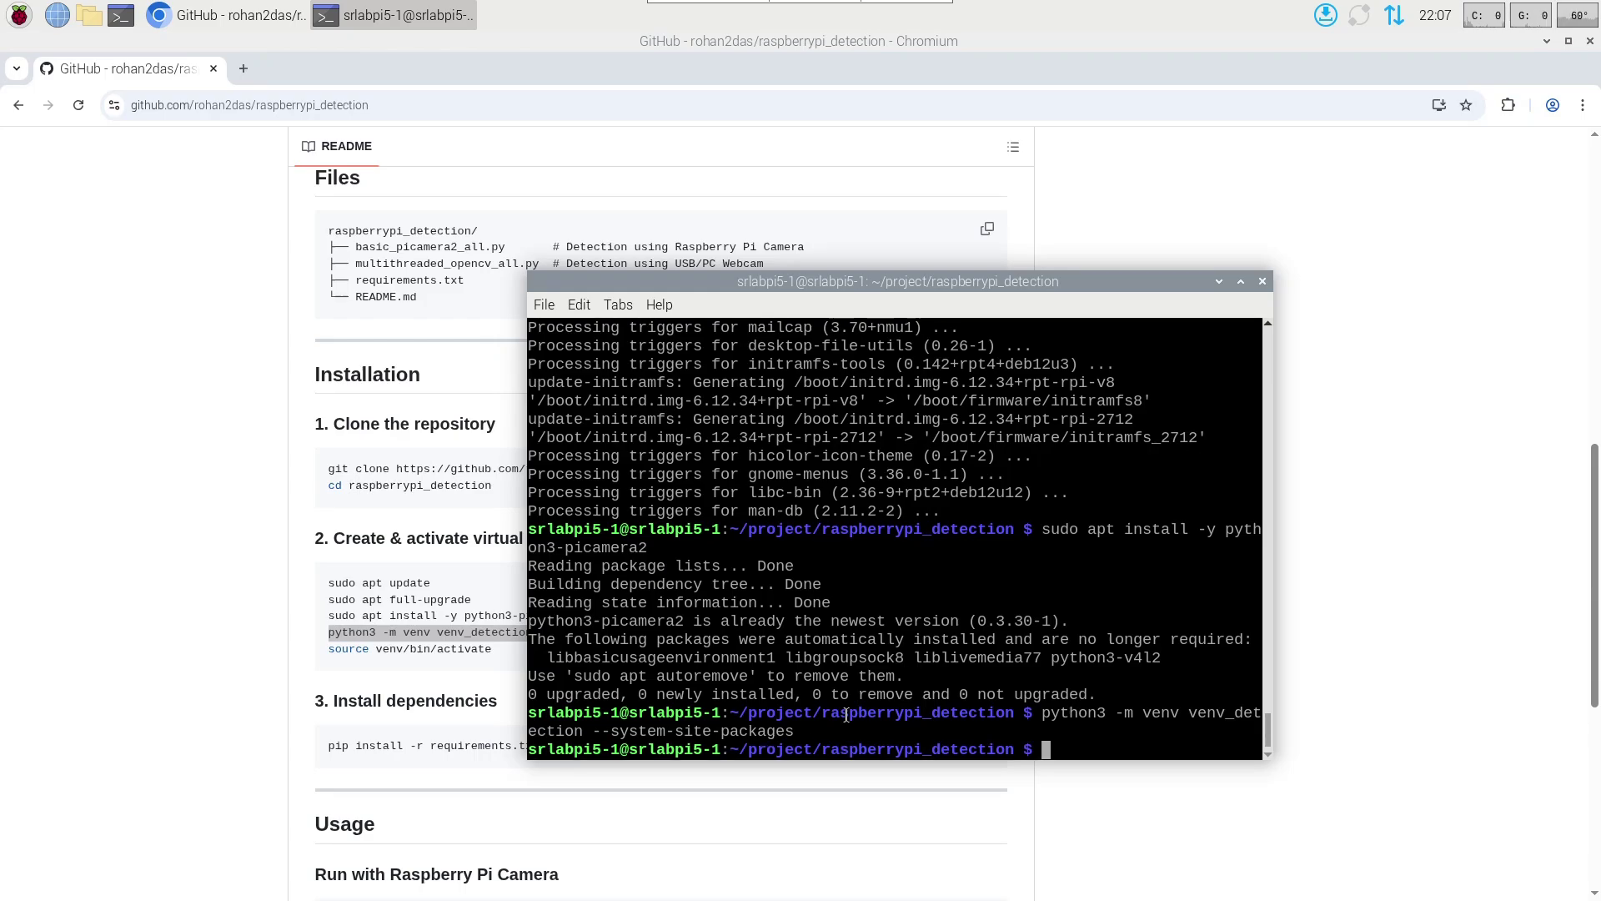
- Activate it with source venv_detection/bin/activate
text(source ven)
key(Tab)
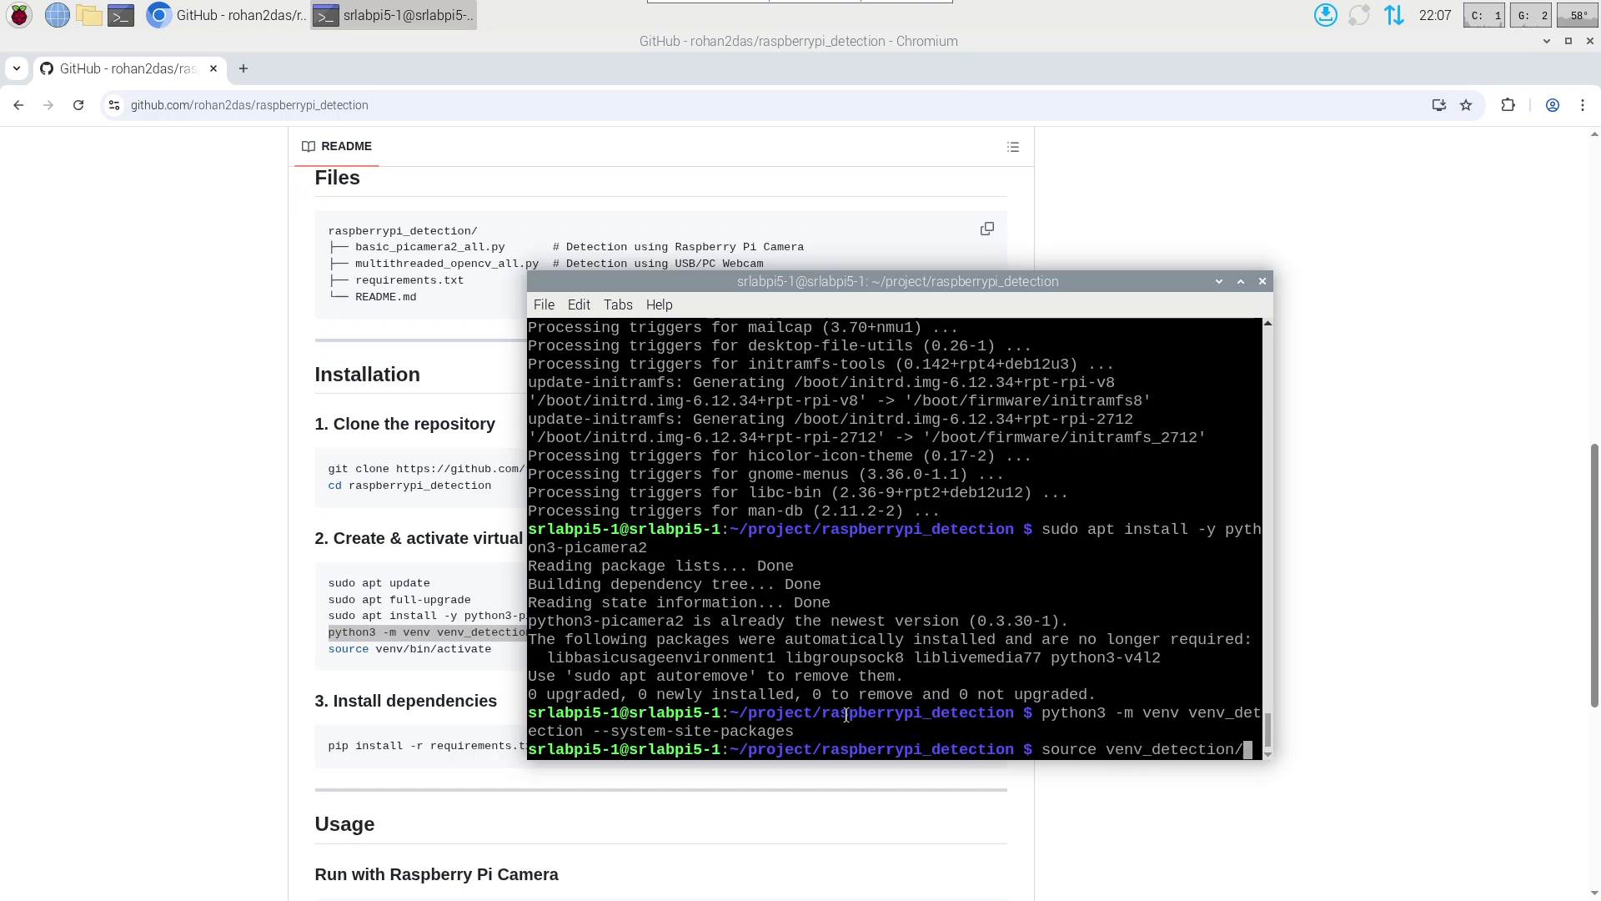
text(b)
key(Tab)
text(a)
key(Tab)
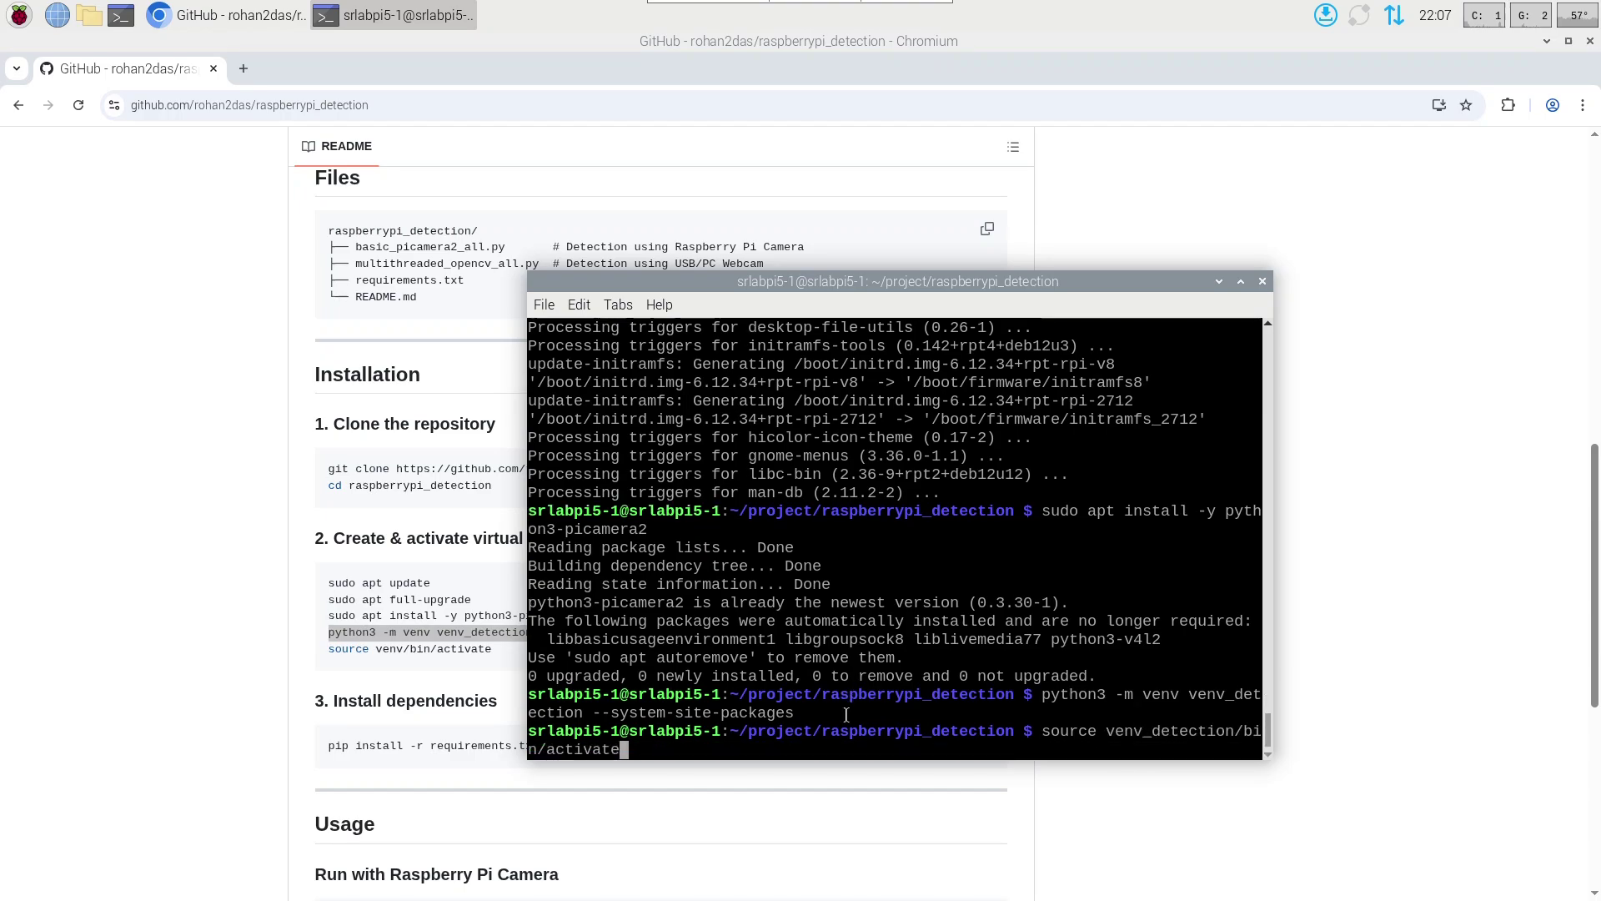
key(Return)
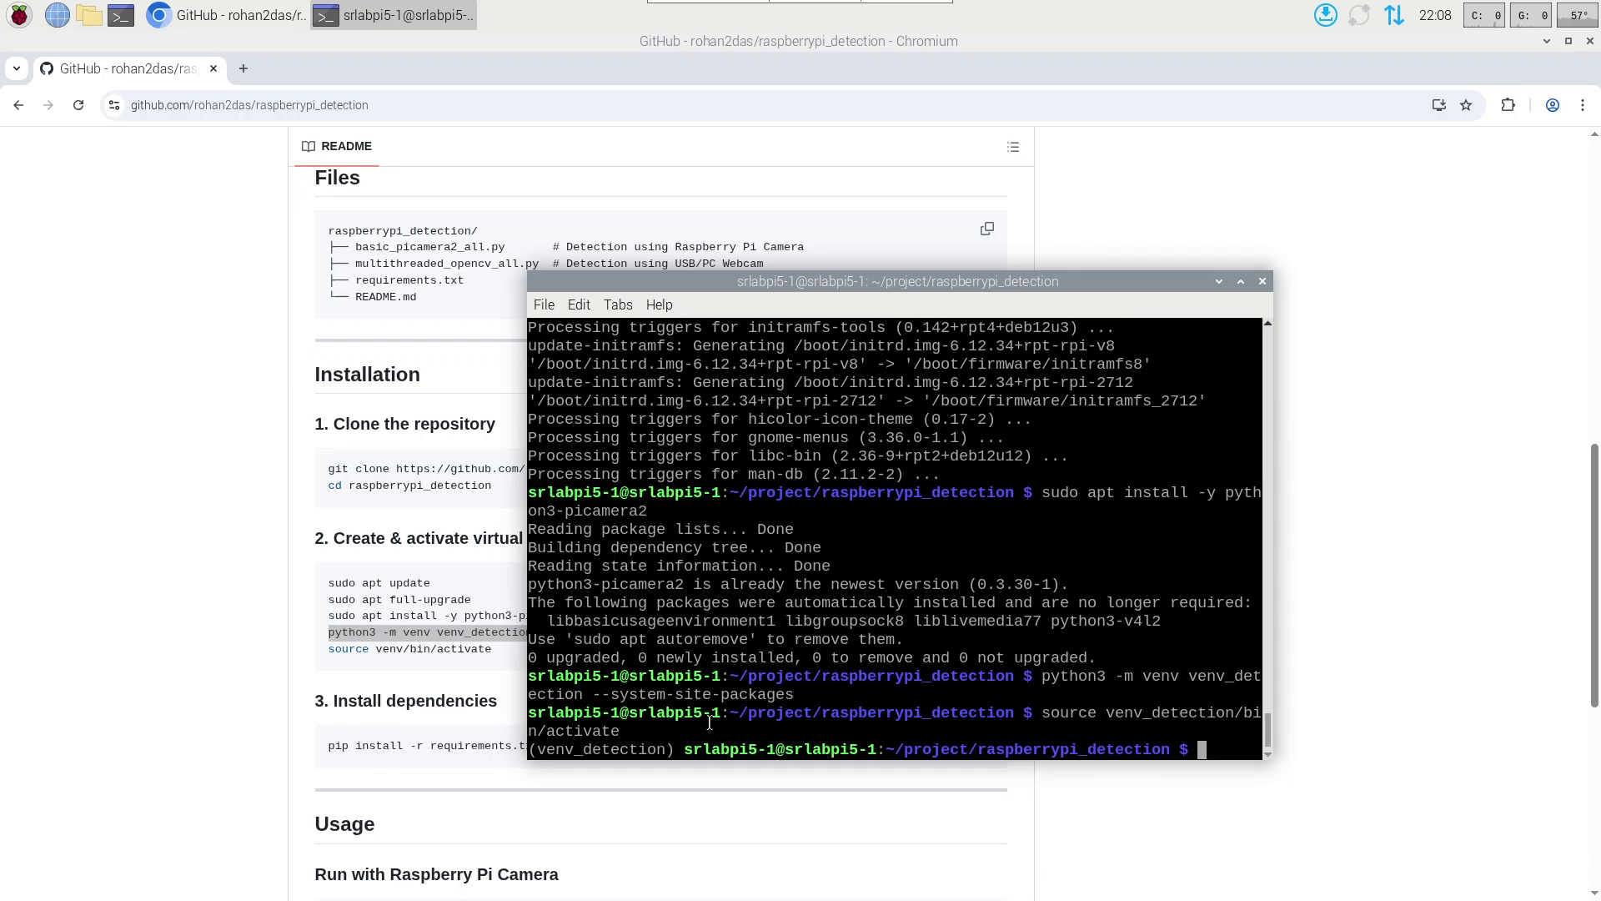
- Copy pip install -r requirements.txt from the README and run it in venv_detection
click(410, 745)
triple_click(411, 745)
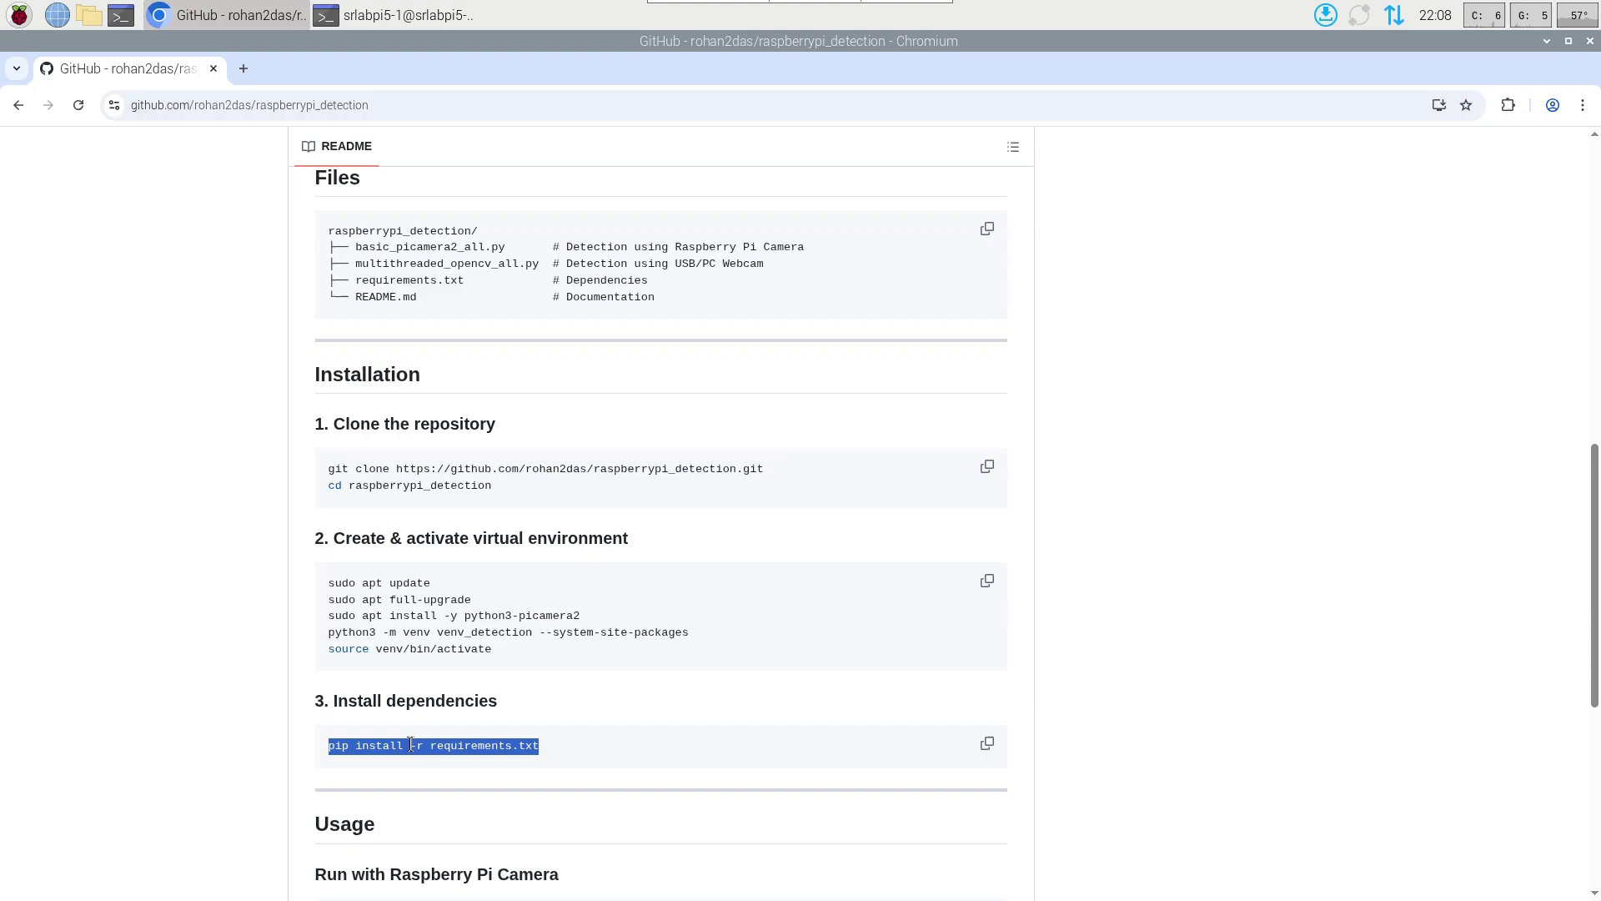
key(alt+Tab)
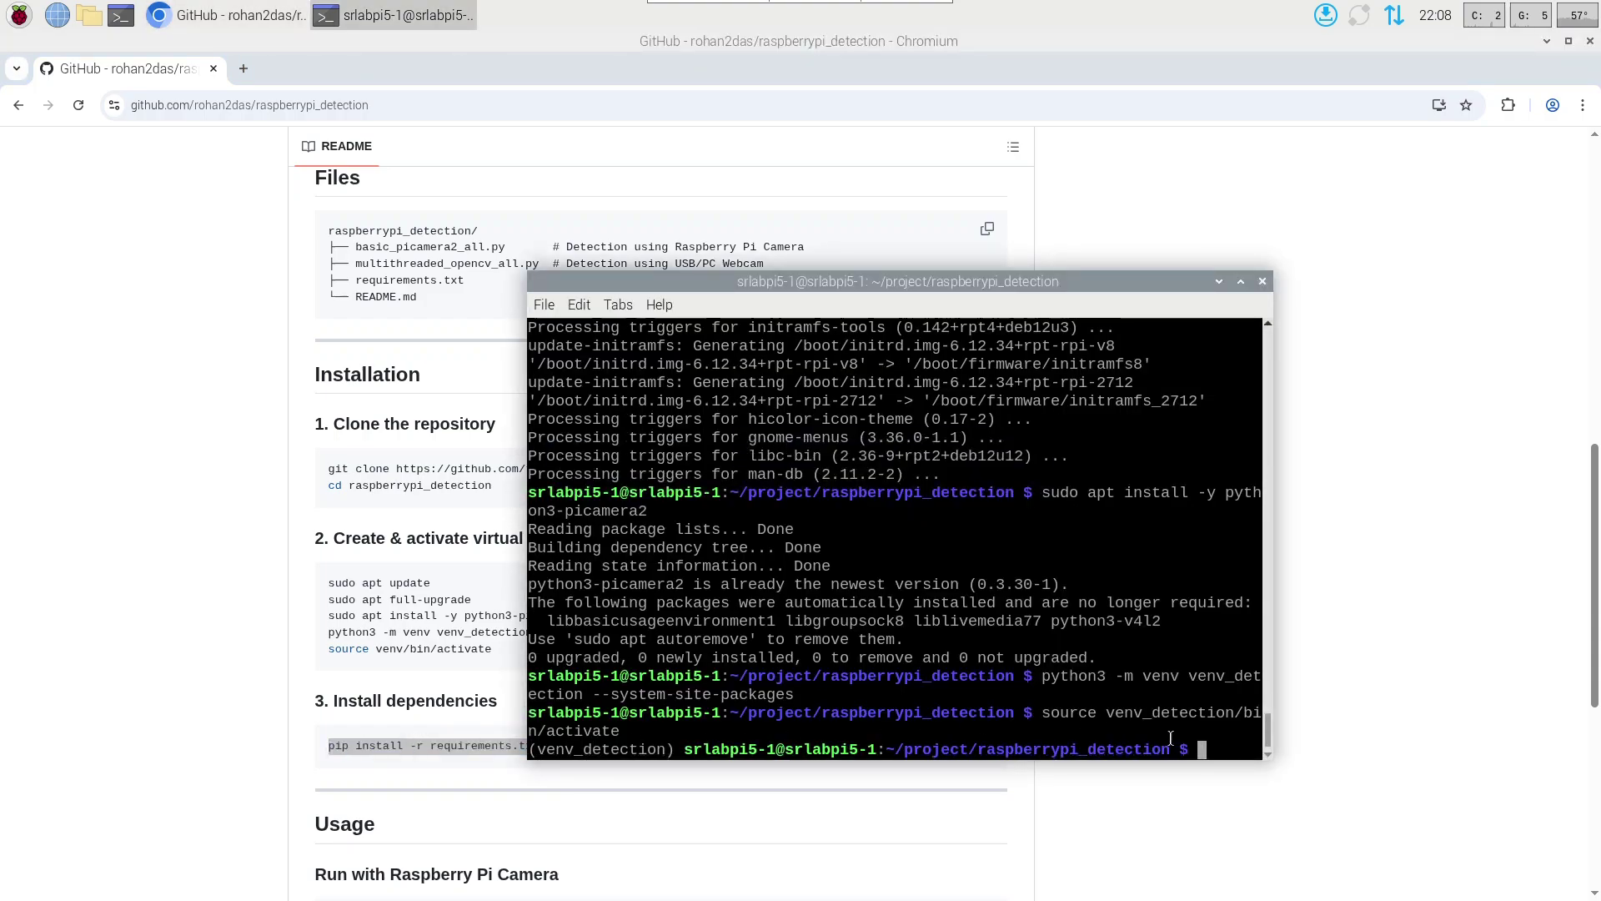
text(pip install -r requirements.txt)
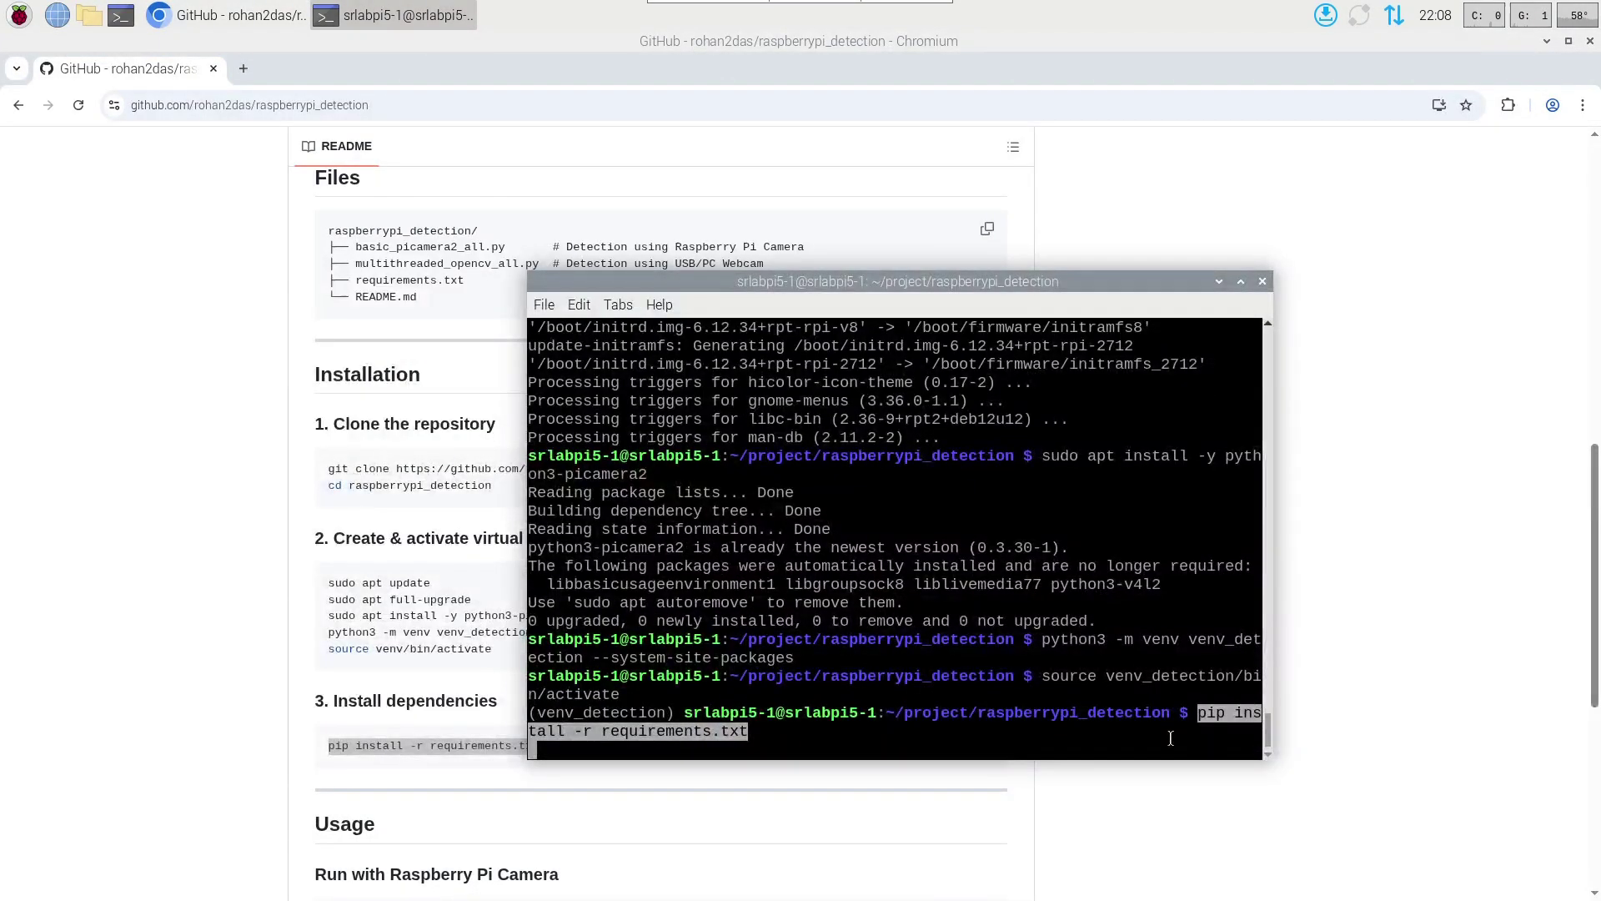
key(Return)
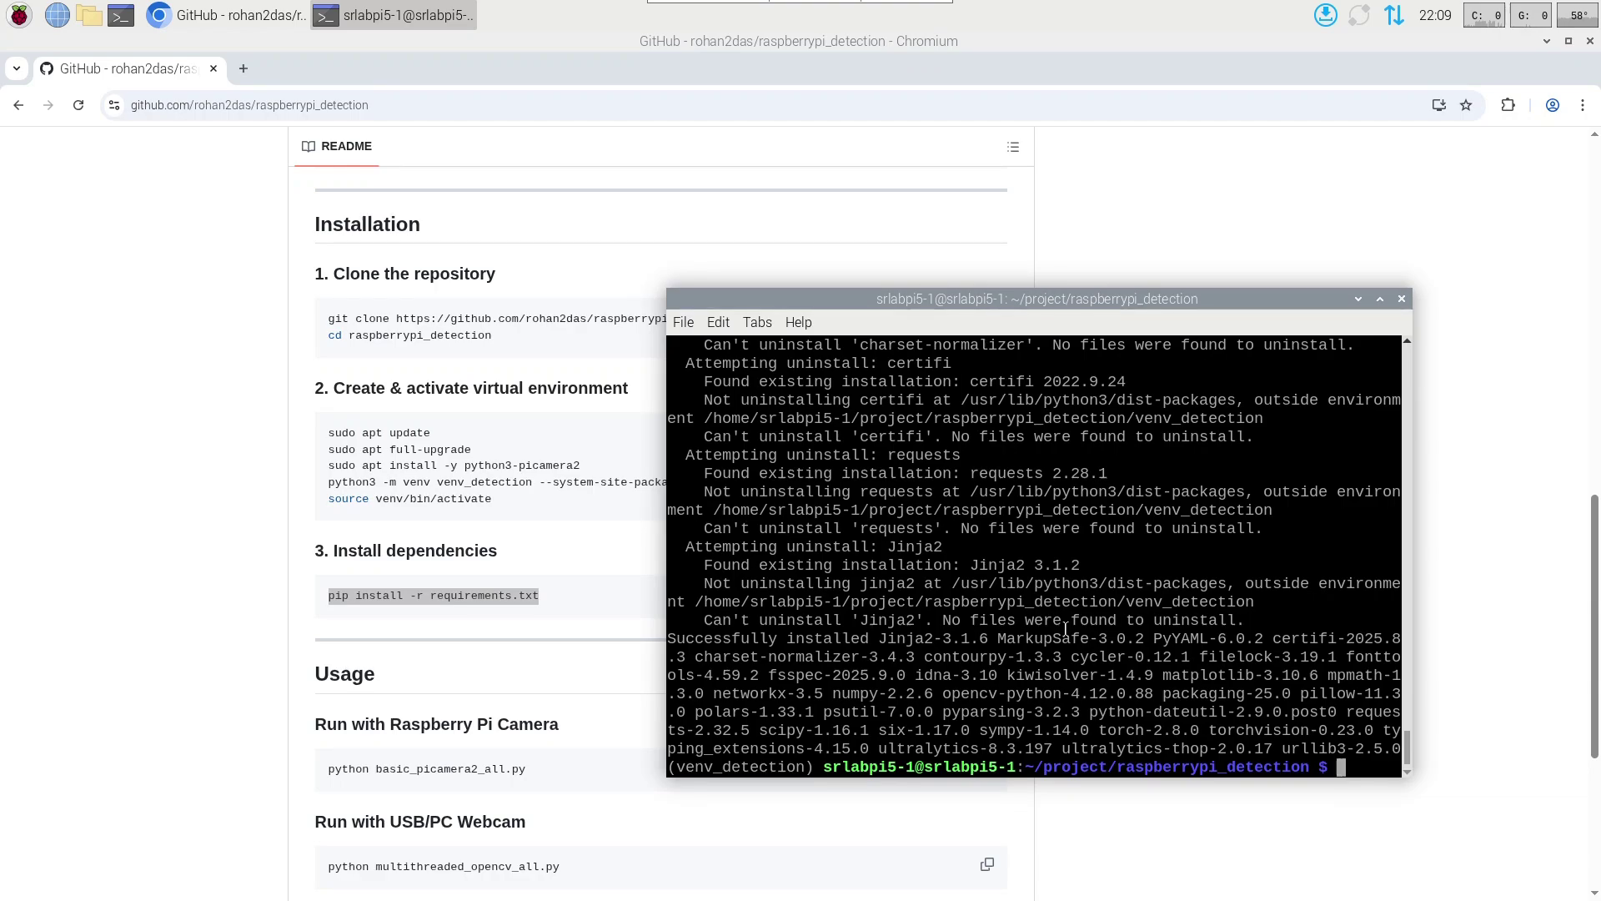
- Run python basic_picamera2_all.py to start the camera detection
text(python basic_picamera2_all.py)
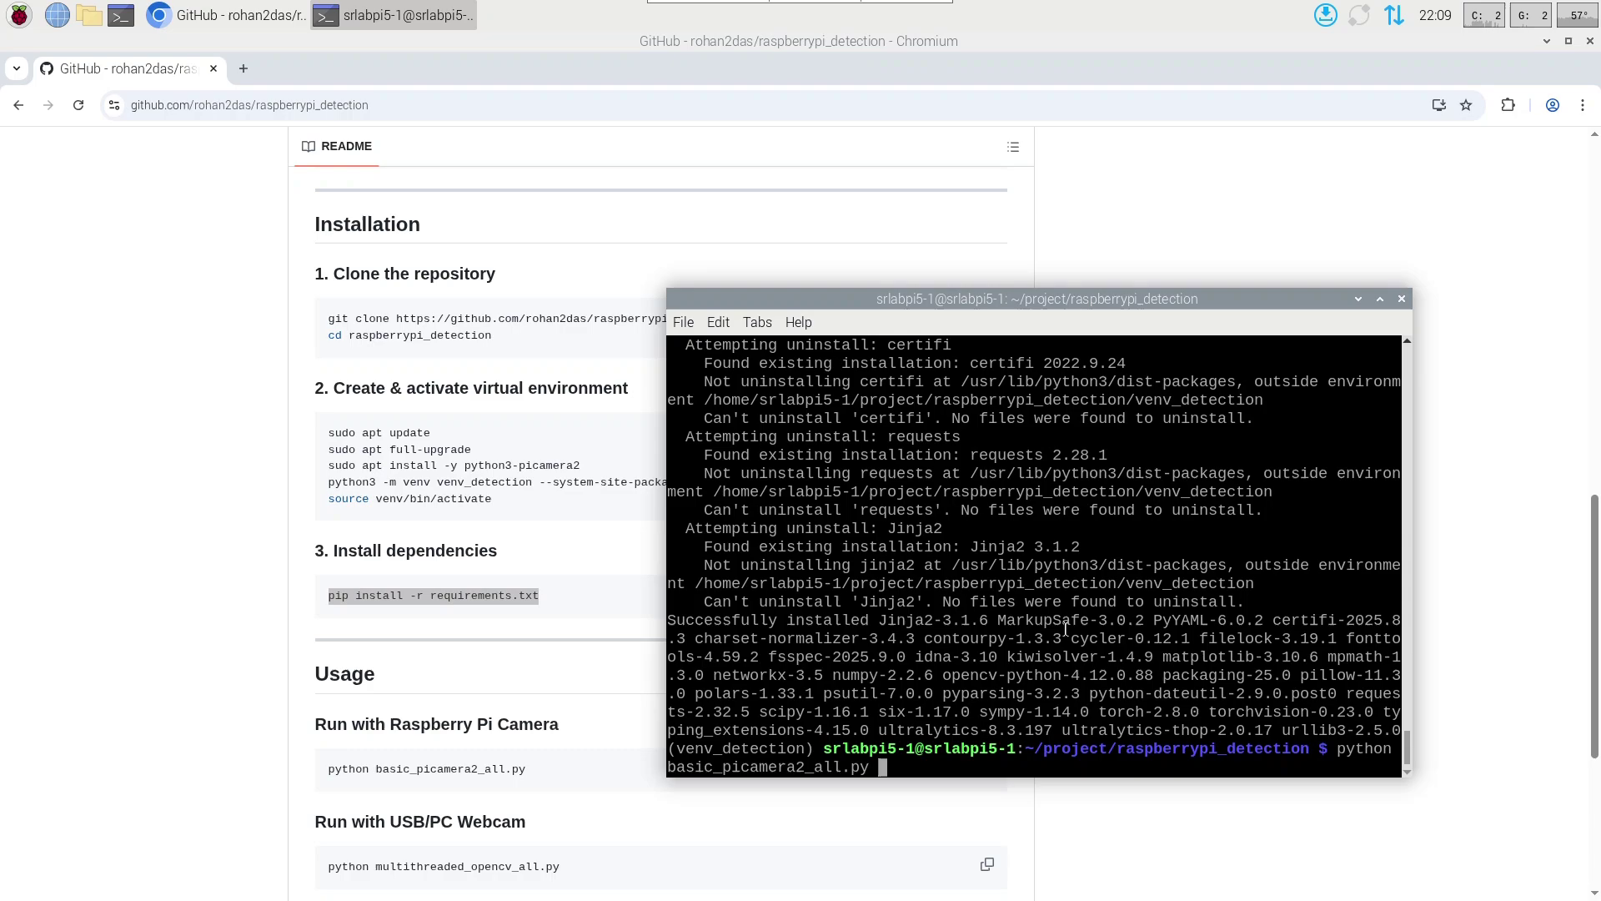
key(BackSpace)
key(BackSpace)
key(Tab)
key(Return)
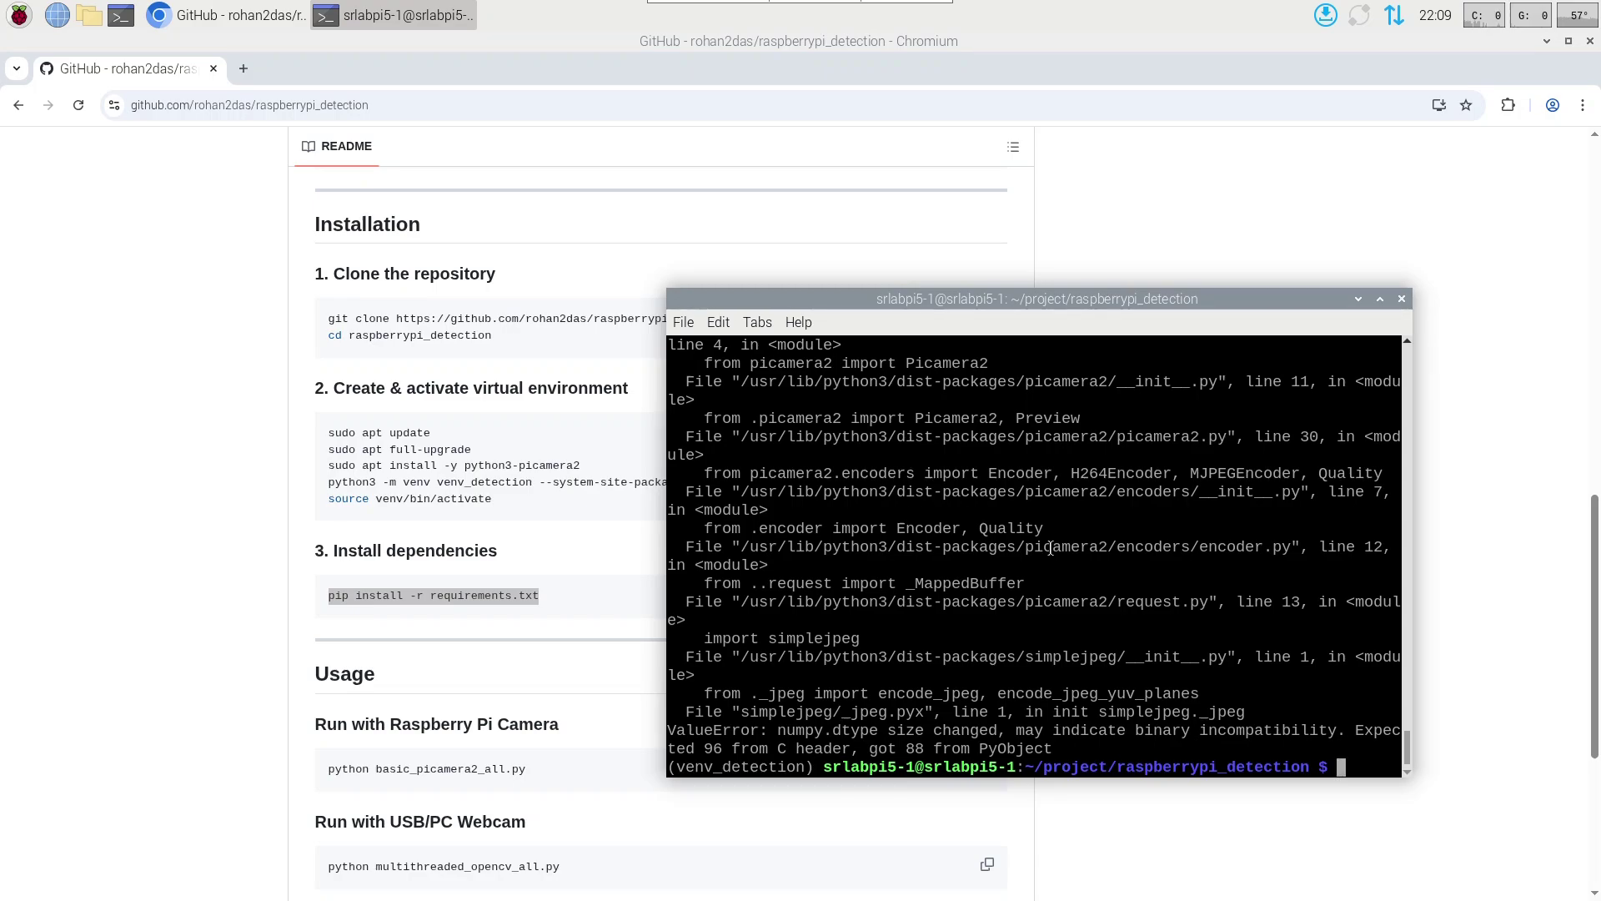
- Install numpy below 2.0 with pip install "numpy<2.0"
text(pip inst)
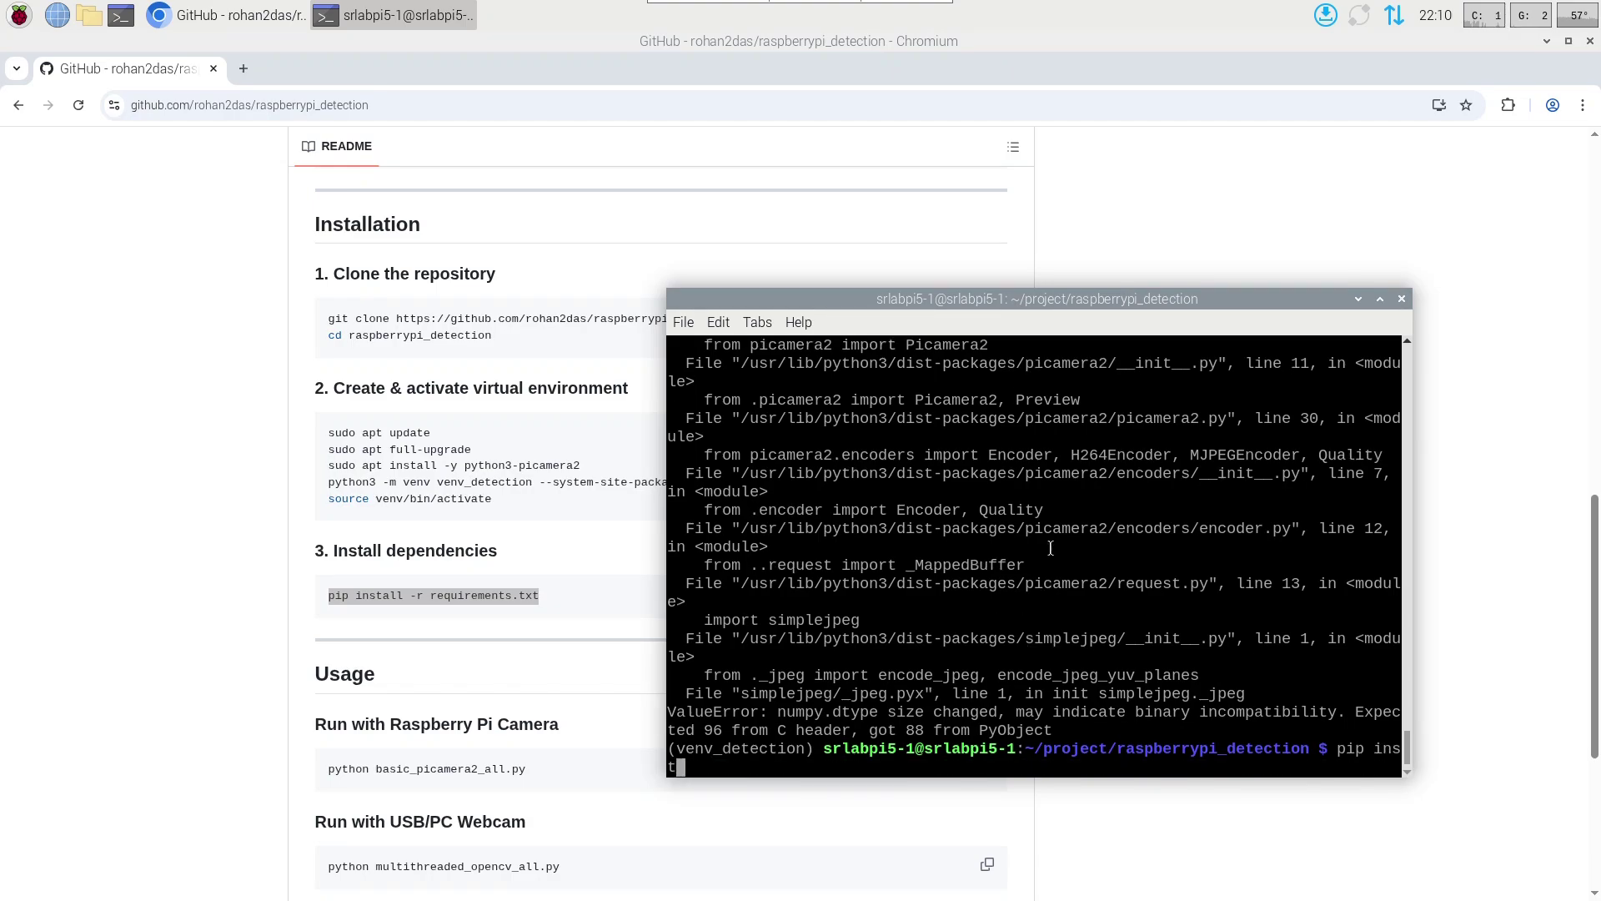
text(all numpy<2.0")
key(ctrl+Left)
key(ctrl+Left)
key(ctrl+Left)
key(ctrl+Left)
key(ctrl+Right)
text(")
key(Left)
key(Right)
key(Right)
text(\)
key(BackSpace)
key(BackSpace)
key(Return)
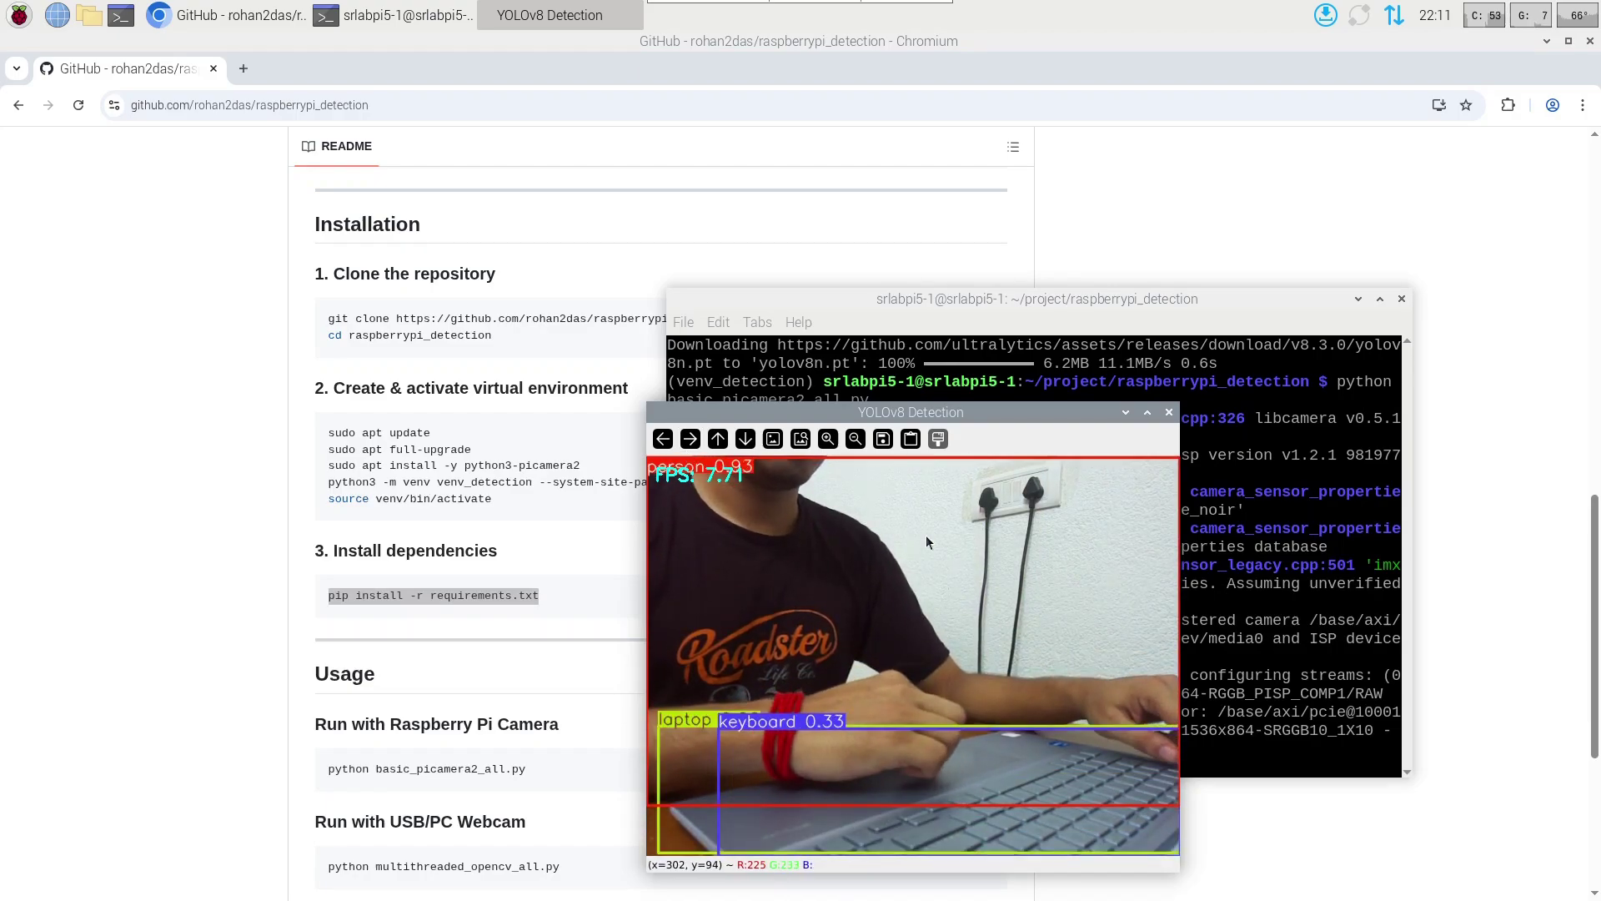
- Quit the YOLOv8 detection with q, closing its camera window and returning to the prompt
key(q)
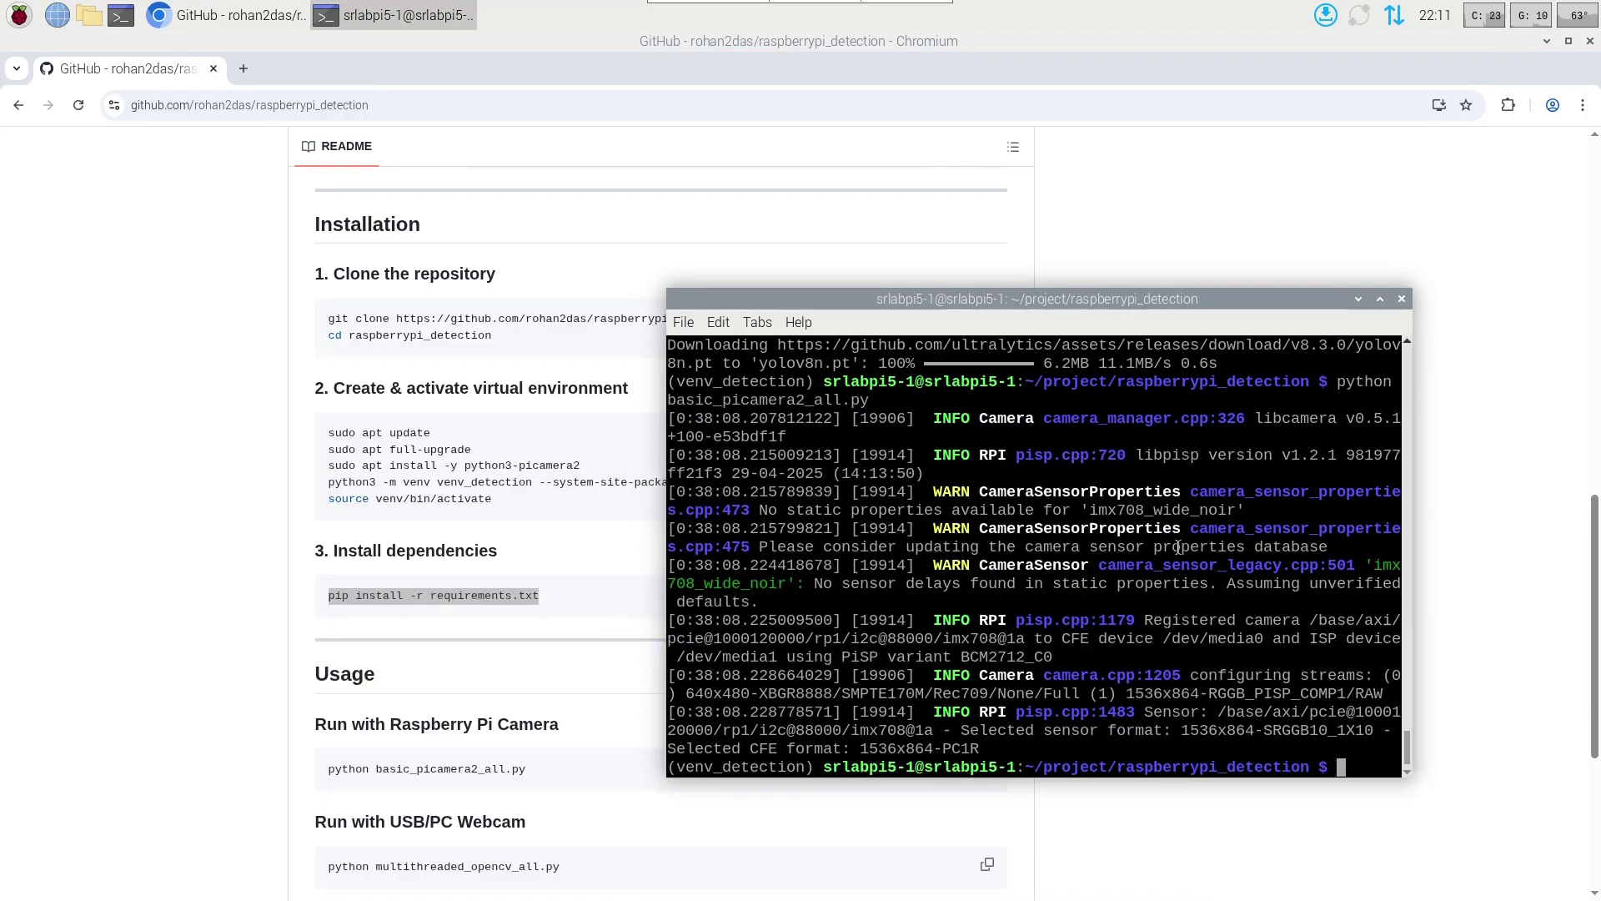